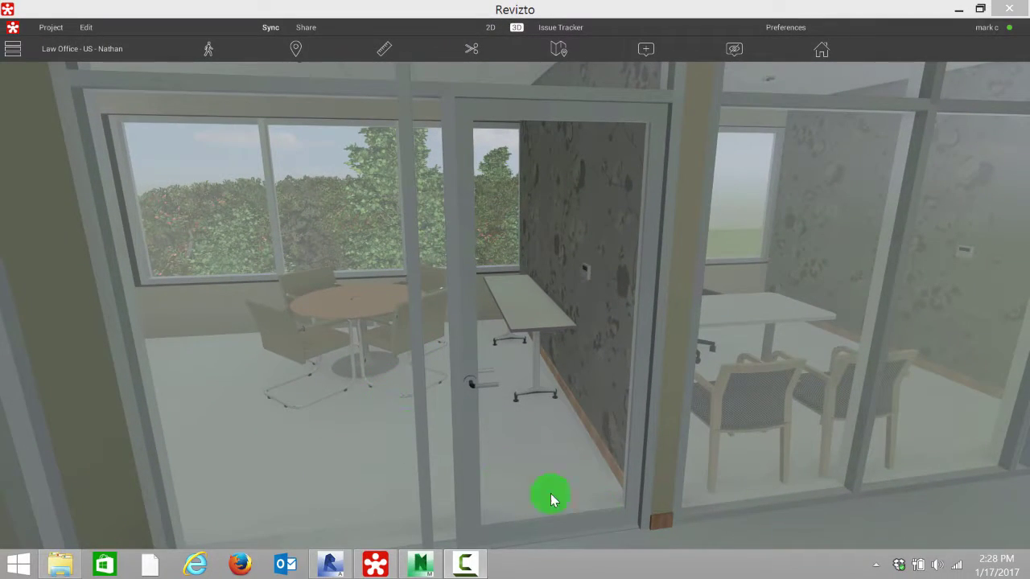
Create a new issue from a 3D view facing the glass door of the office with the desk and two chairs
{"action": "left_click_drag", "start_coordinate": [742, 442], "coordinate": [869, 442]}
{"action": "key", "text": "w"}
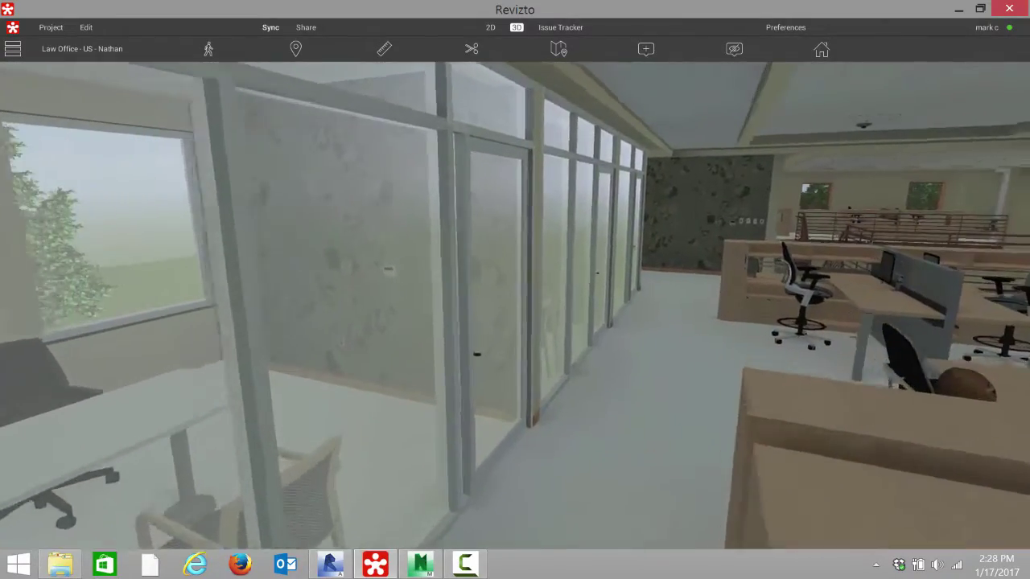
{"action": "key", "text": "w"}
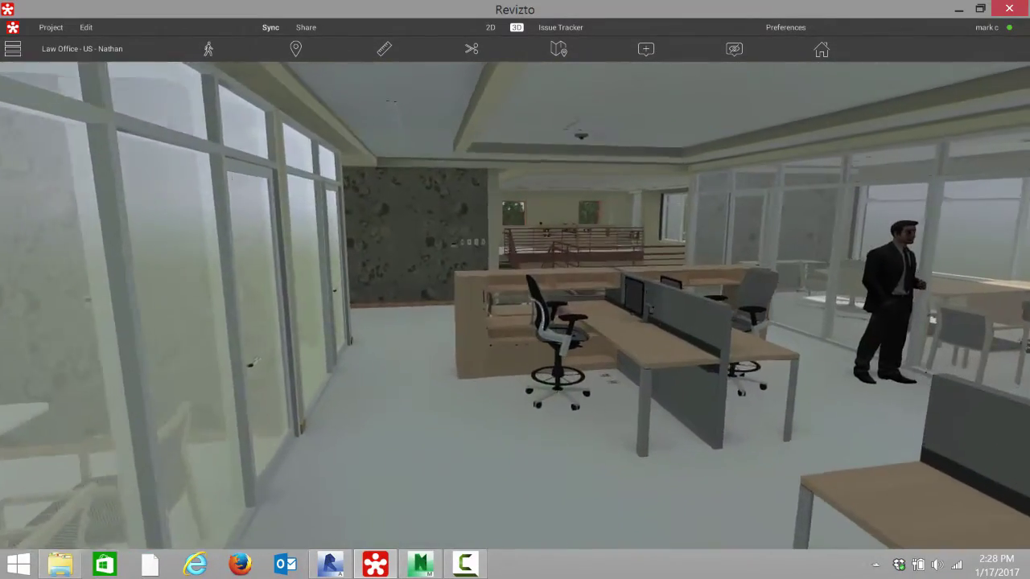
{"action": "key", "text": "Left"}
{"action": "key", "text": "w"}
{"action": "key", "text": "Left"}
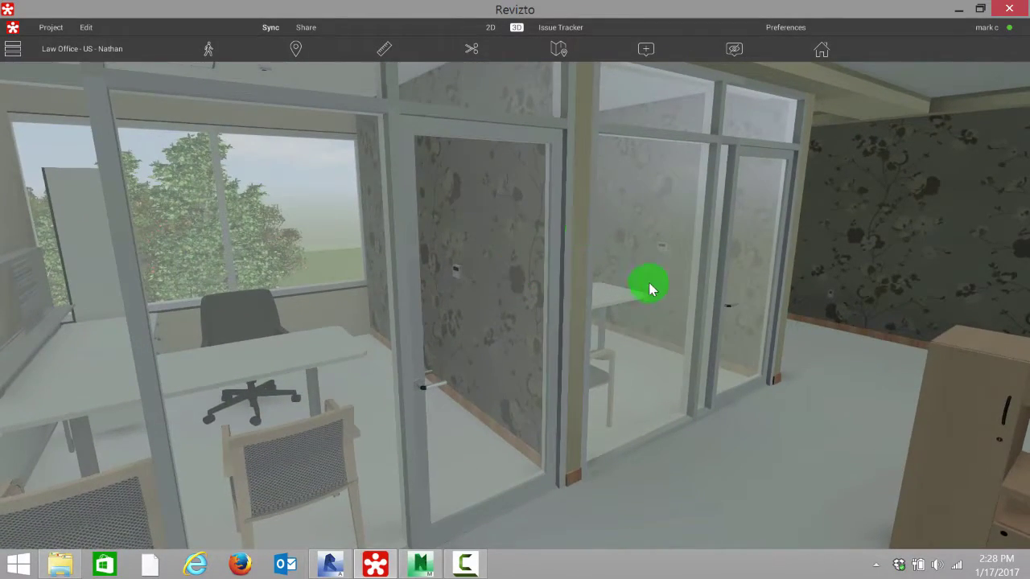
{"action": "key", "text": "Left"}
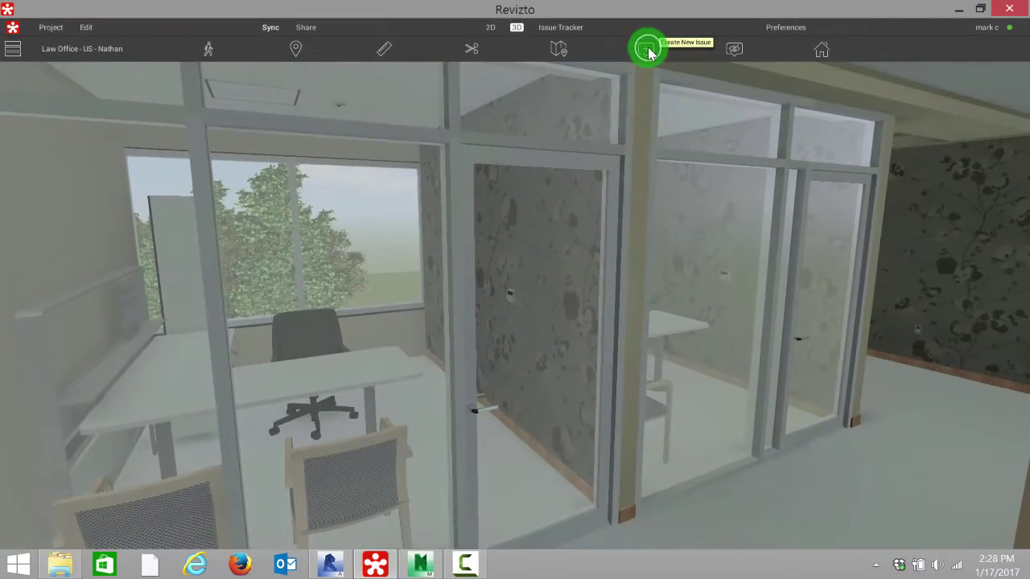
{"action": "left_click", "coordinate": [644, 53]}
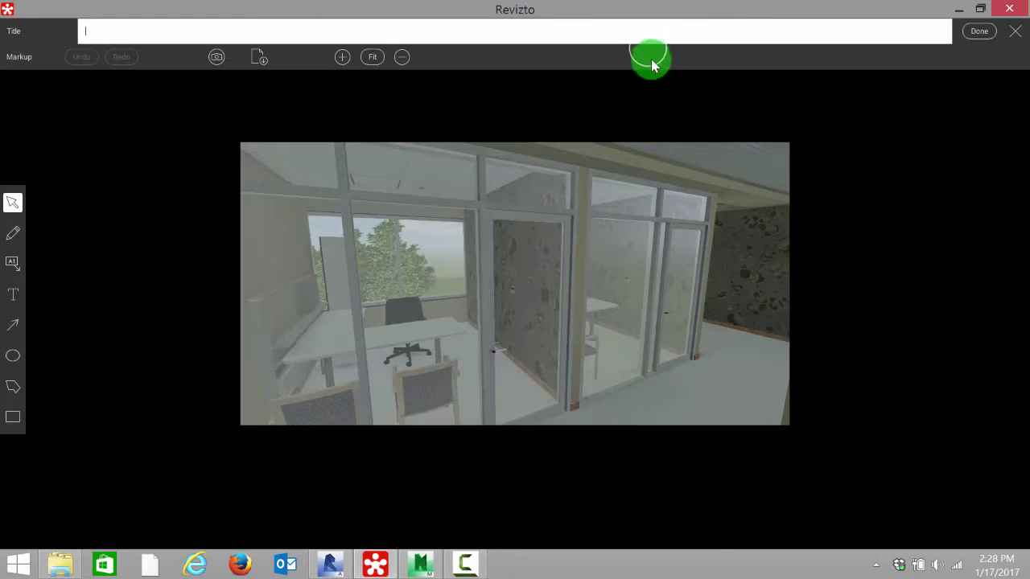
Outline the office door with a closed four-corner polyline markup and save the issue with the title "door size issue"
{"action": "scroll", "coordinate": [560, 358], "scroll_direction": "up", "scroll_amount": 3}
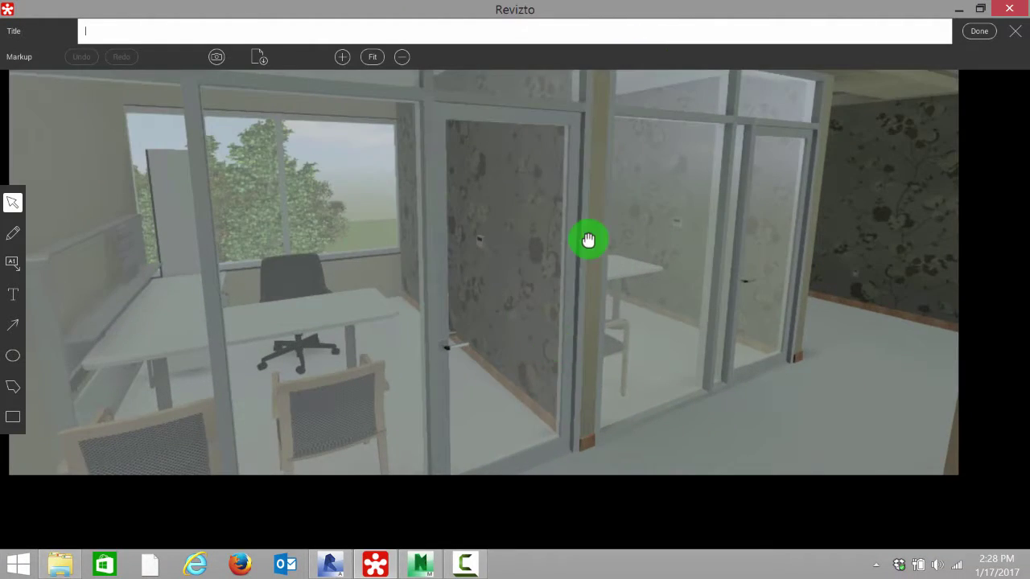
{"action": "left_click_drag", "start_coordinate": [588, 239], "coordinate": [602, 306]}
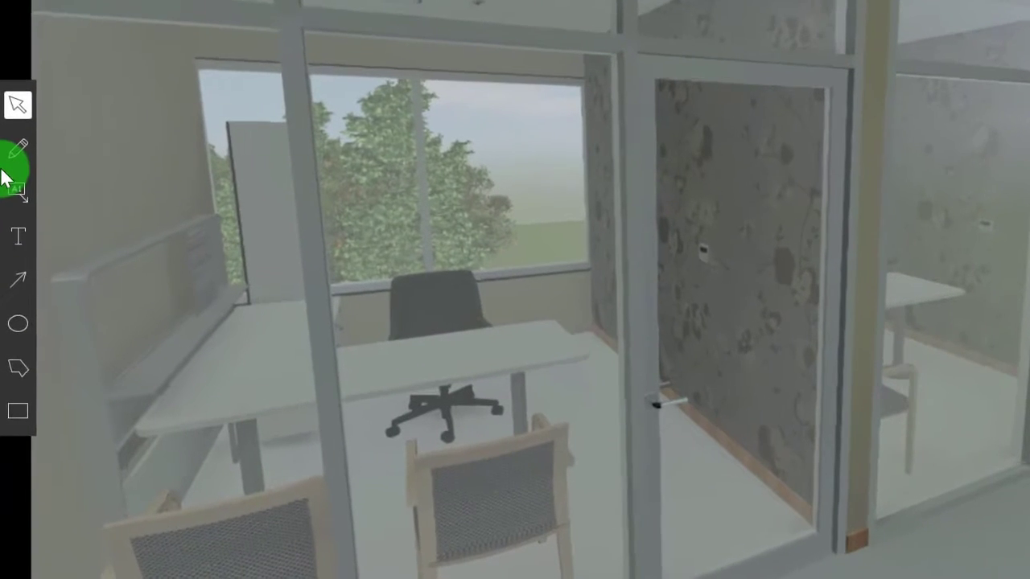
{"action": "left_click", "coordinate": [17, 368]}
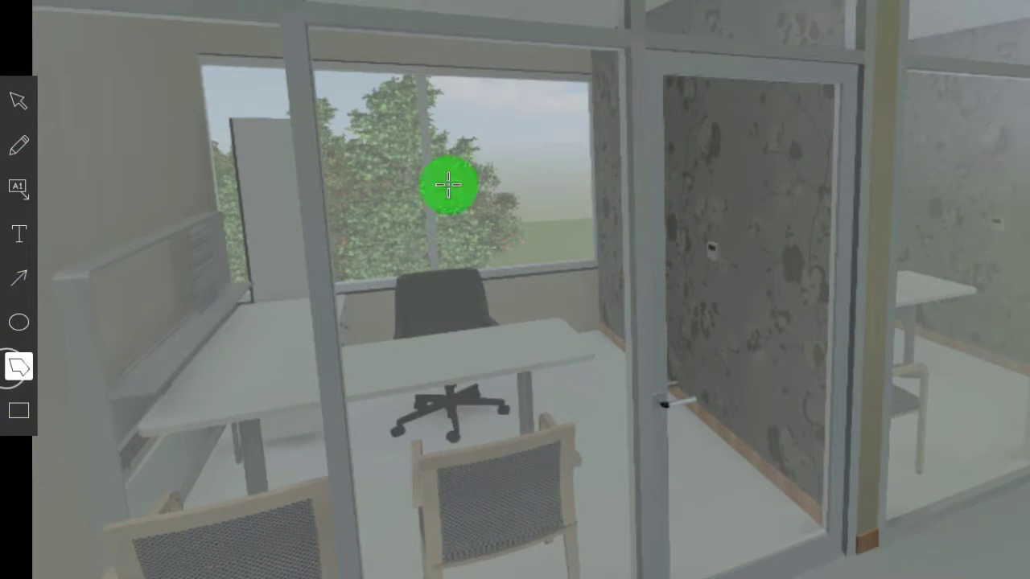
{"action": "left_click", "coordinate": [625, 41]}
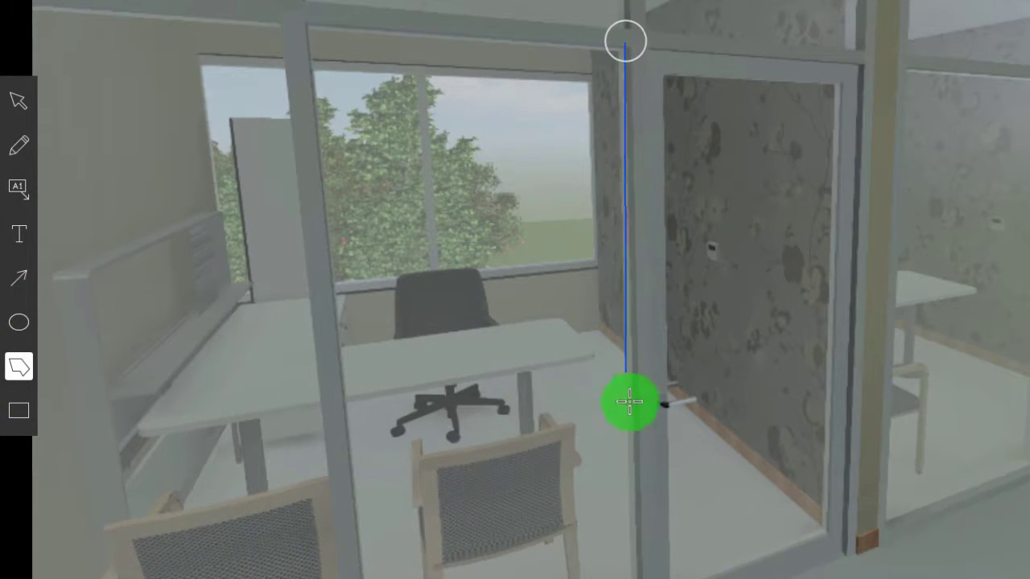
{"action": "left_click", "coordinate": [661, 573]}
{"action": "left_click", "coordinate": [841, 552]}
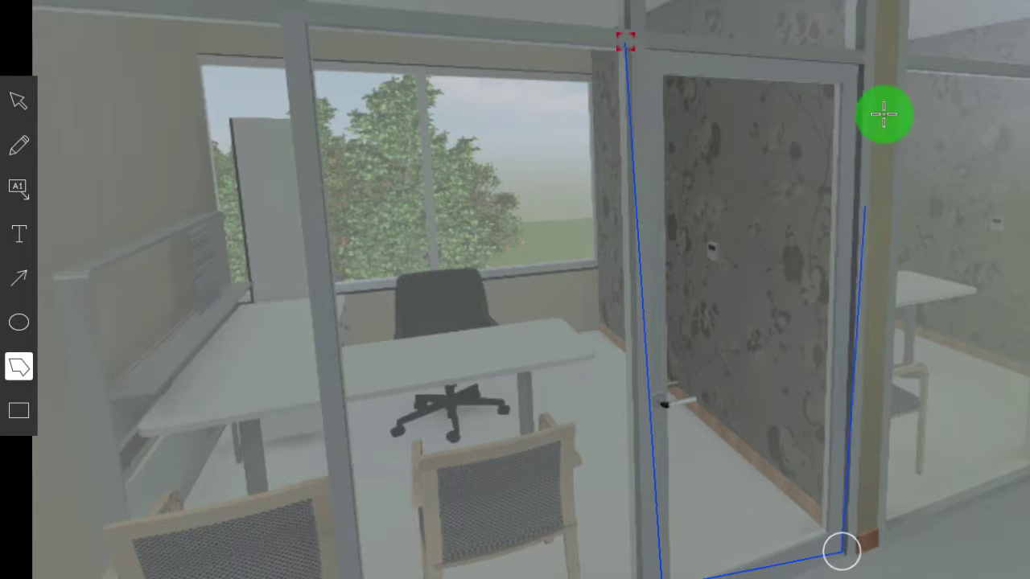
{"action": "left_click", "coordinate": [870, 64]}
{"action": "left_click", "coordinate": [625, 41]}
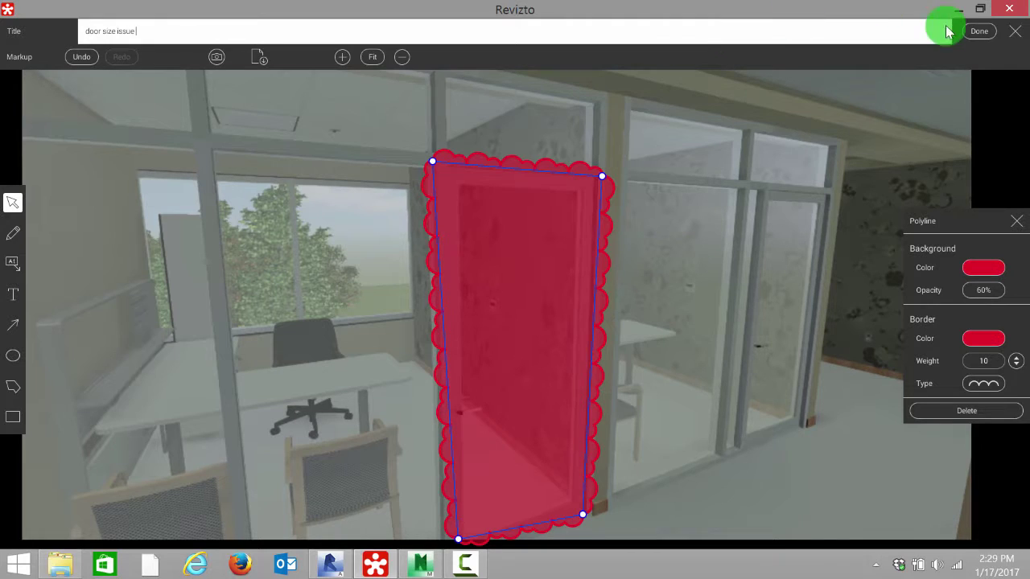
{"action": "left_click", "coordinate": [979, 32]}
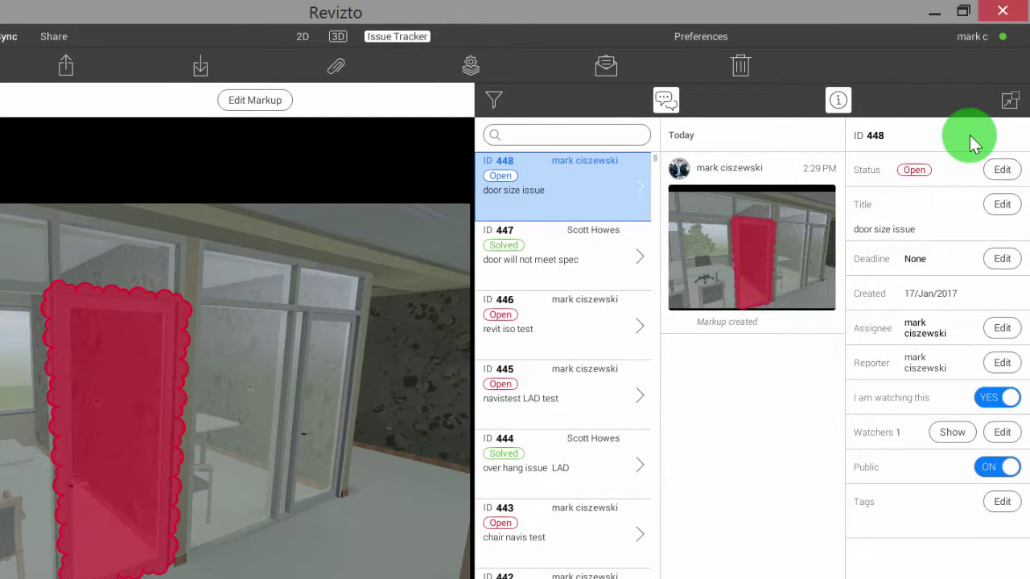
Set the door issue's status to In Progress and its deadline to 27 January 2017
{"action": "left_click", "coordinate": [1002, 170]}
{"action": "left_click", "coordinate": [925, 204]}
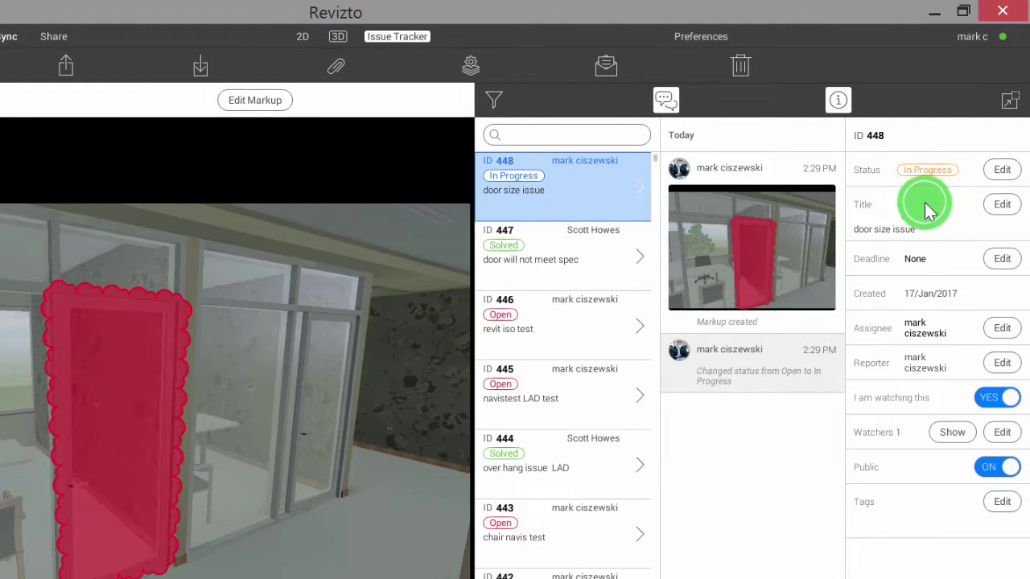
{"action": "left_click", "coordinate": [1001, 259]}
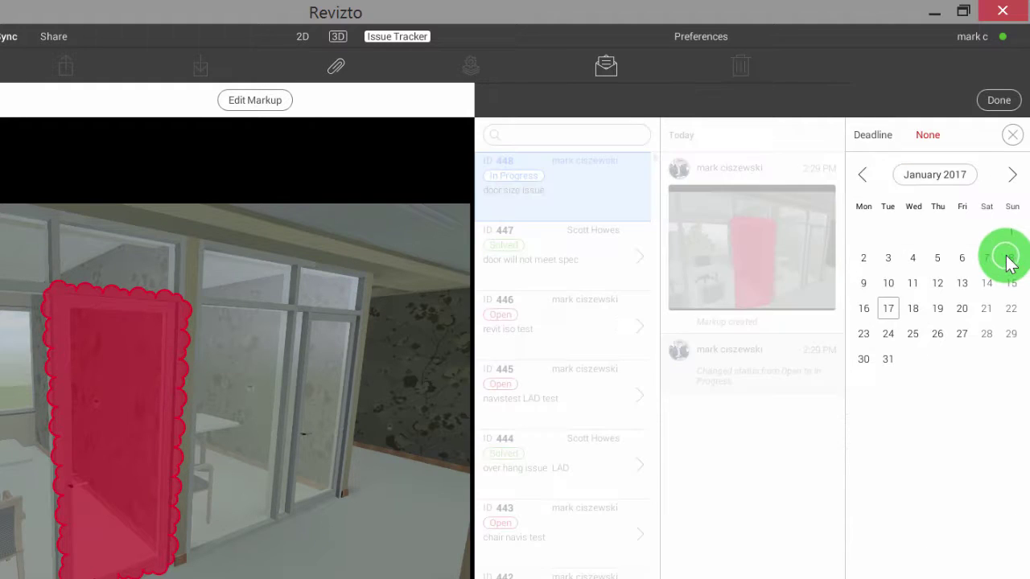
{"action": "left_click", "coordinate": [961, 333]}
{"action": "left_click", "coordinate": [996, 100]}
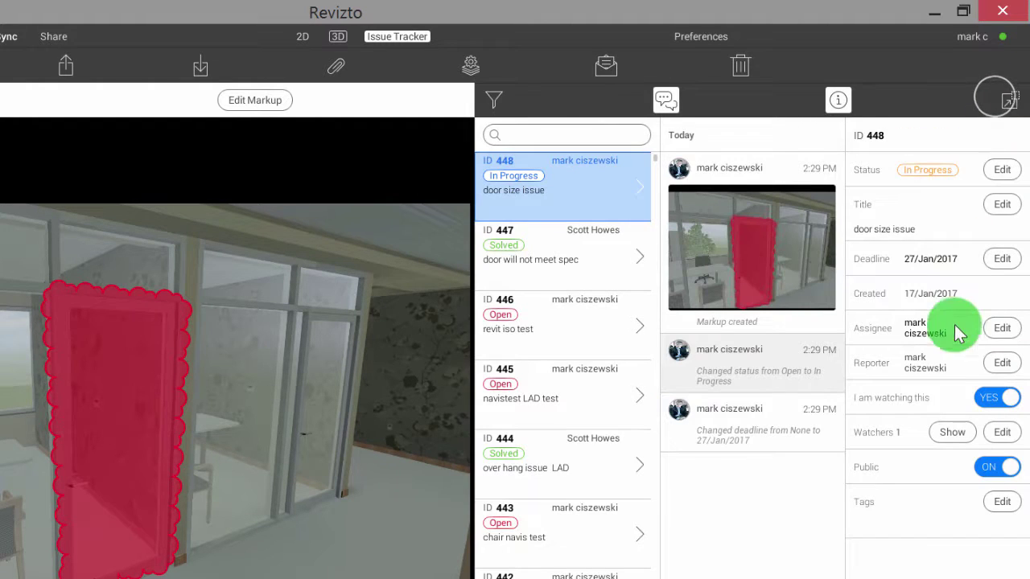
Assign the door issue to another team member and add one more colleague as a watcher
{"action": "left_click", "coordinate": [1002, 328]}
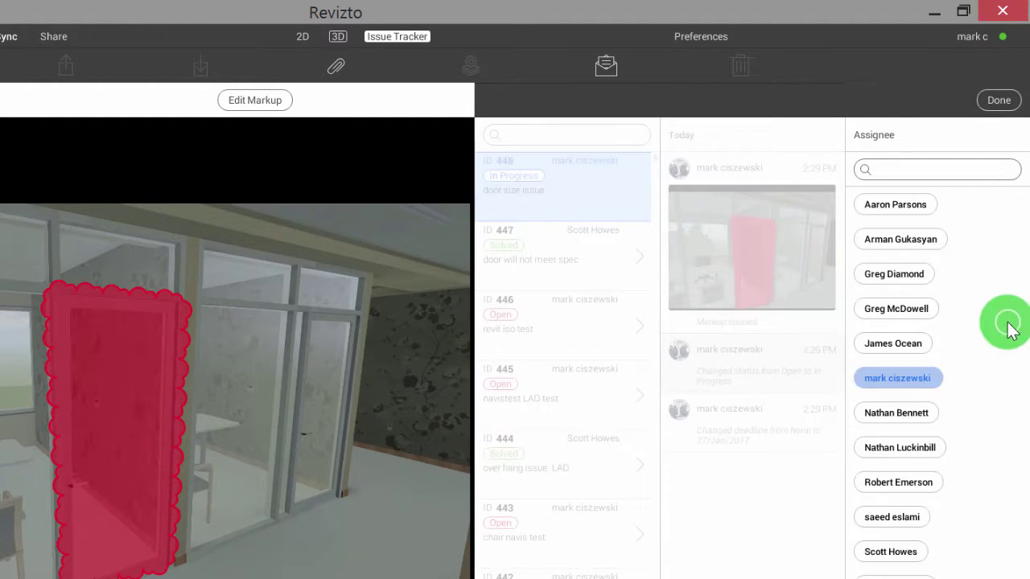
{"action": "left_click", "coordinate": [903, 412]}
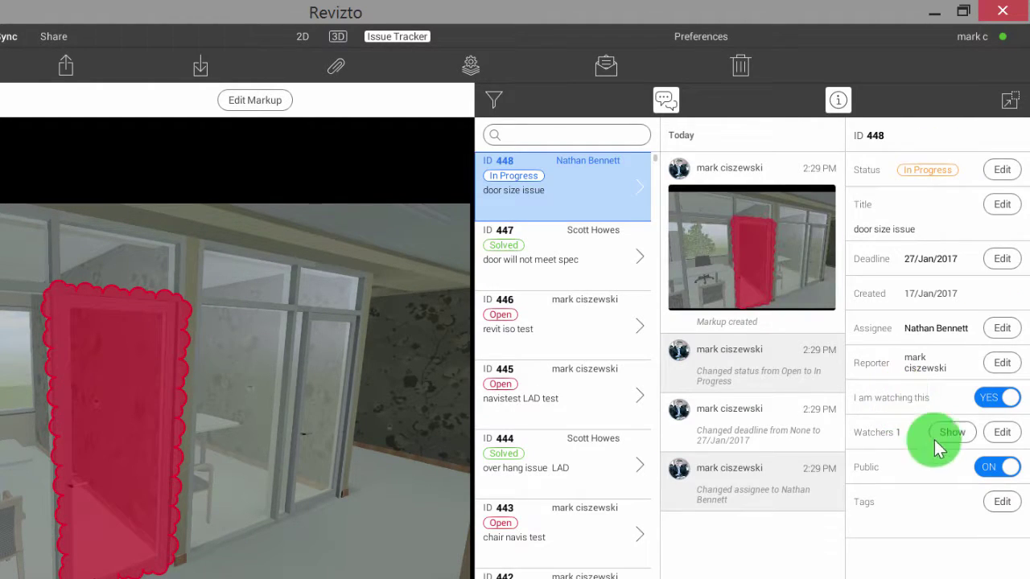
{"action": "left_click", "coordinate": [976, 470]}
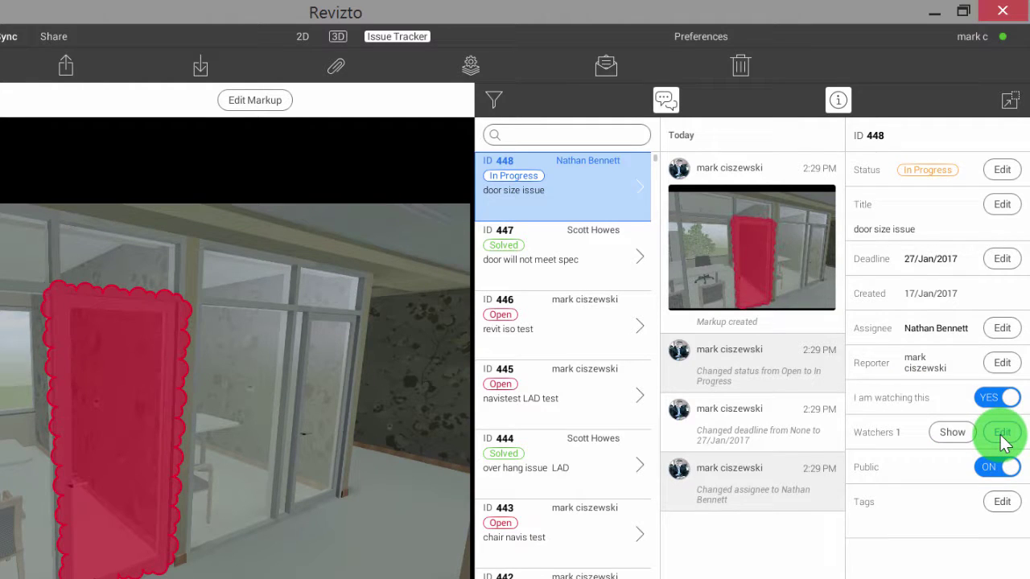
{"action": "left_click", "coordinate": [1001, 433]}
{"action": "left_click", "coordinate": [893, 344]}
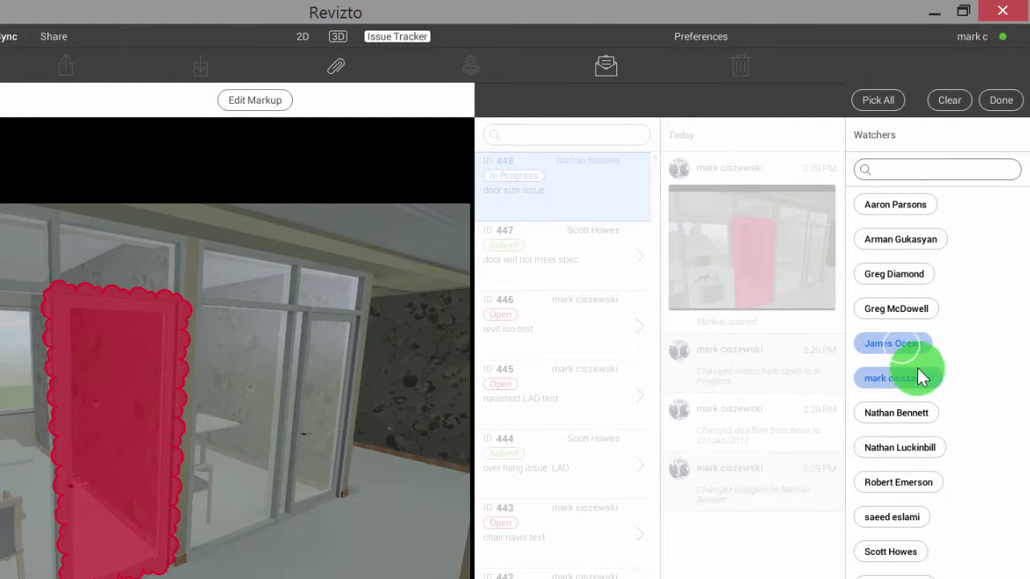
{"action": "left_click", "coordinate": [1001, 100]}
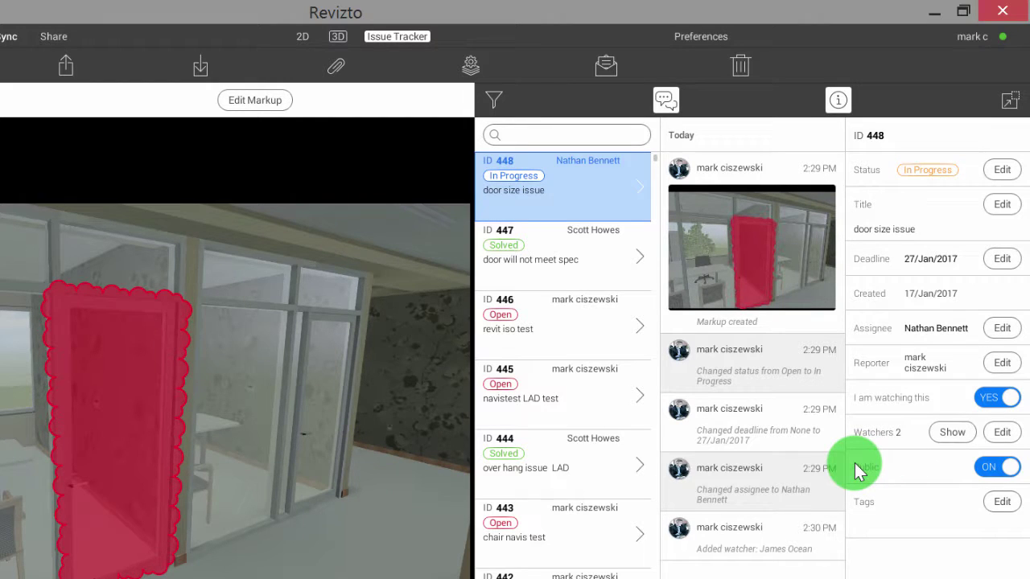
Toggle the issue's Public setting off and back on, and add the tags "2nd floor" and "door"
{"action": "left_click", "coordinate": [994, 475]}
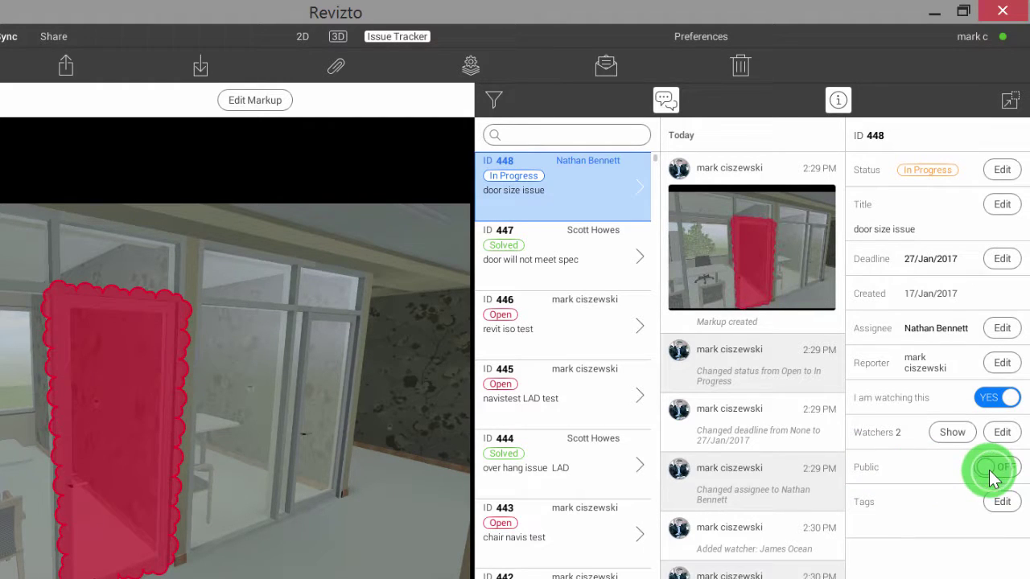
{"action": "left_click", "coordinate": [989, 469]}
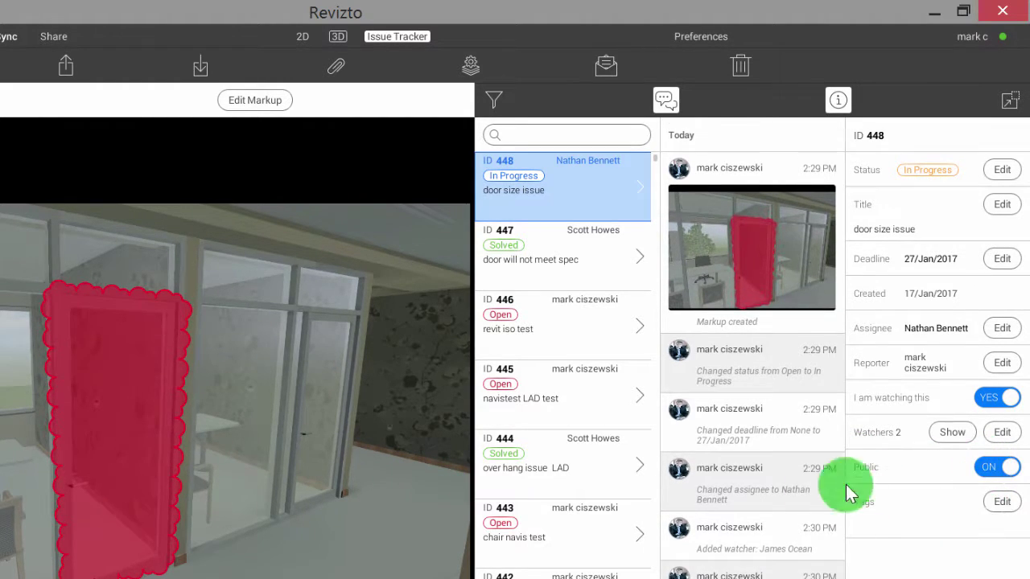
{"action": "left_click", "coordinate": [1002, 502]}
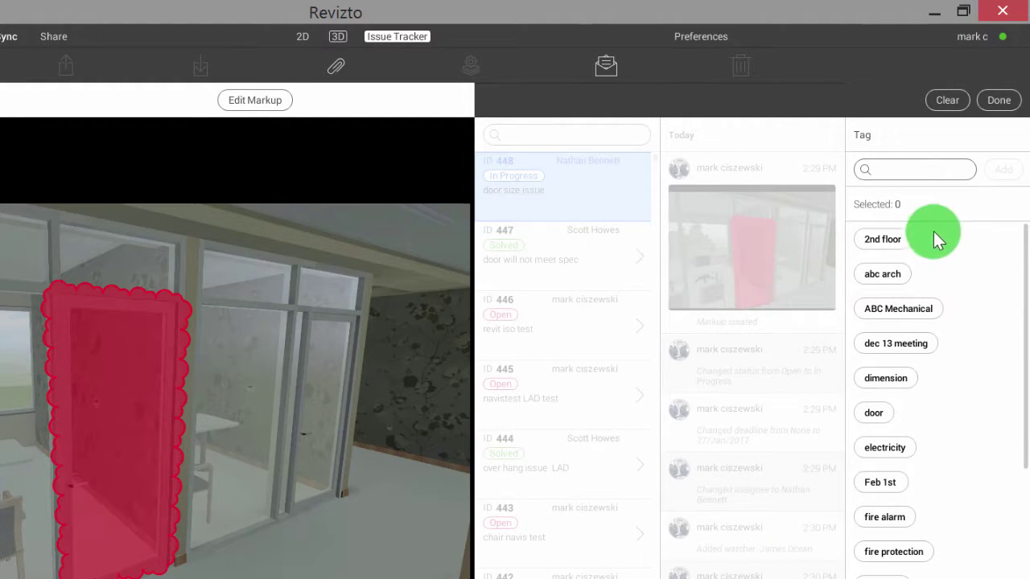
{"action": "left_click", "coordinate": [876, 239]}
{"action": "scroll", "coordinate": [951, 573], "scroll_direction": "down", "scroll_amount": 2}
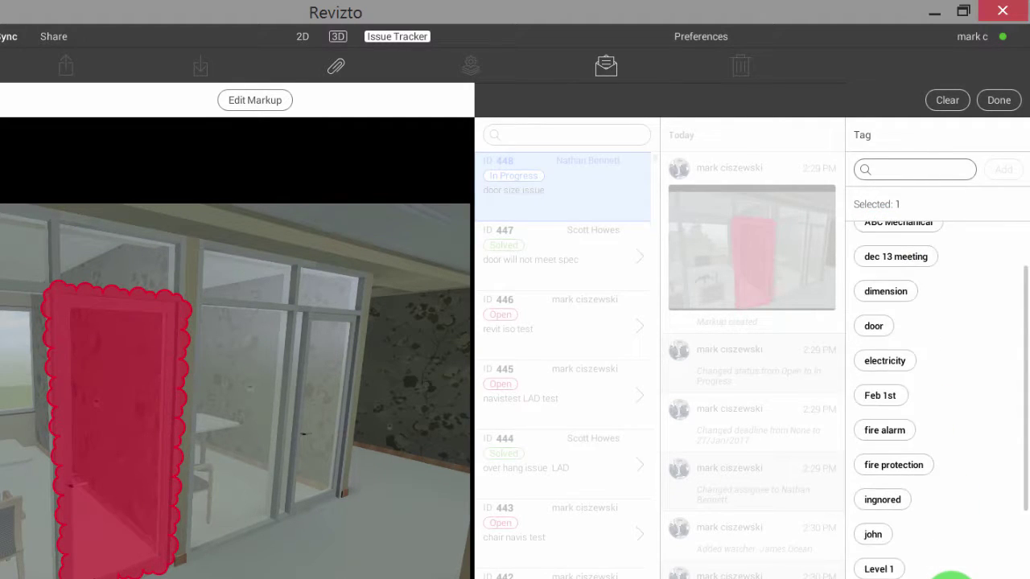
{"action": "scroll", "coordinate": [950, 574], "scroll_direction": "down", "scroll_amount": 4}
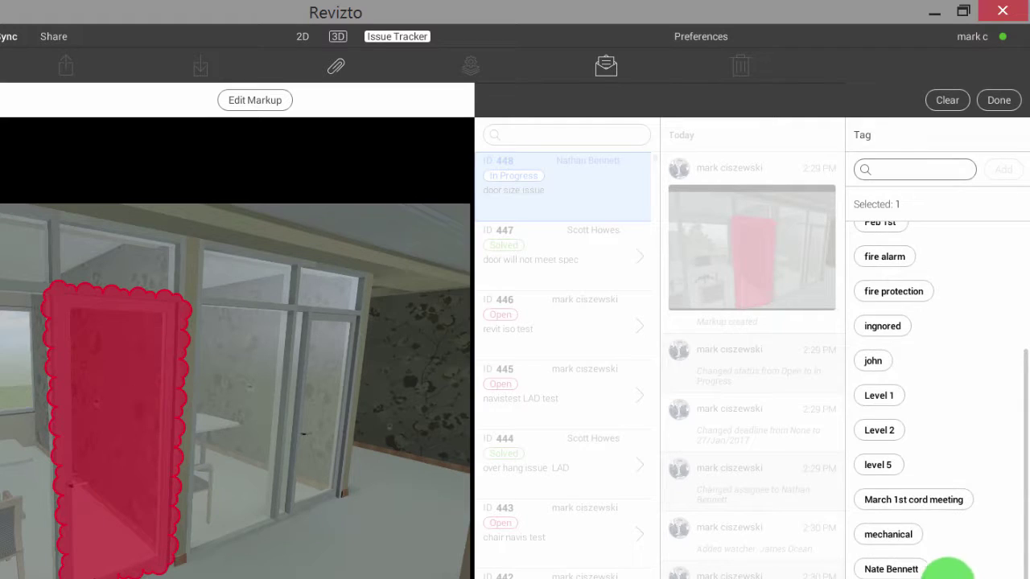
{"action": "left_click", "coordinate": [906, 169]}
{"action": "type", "text": "do"}
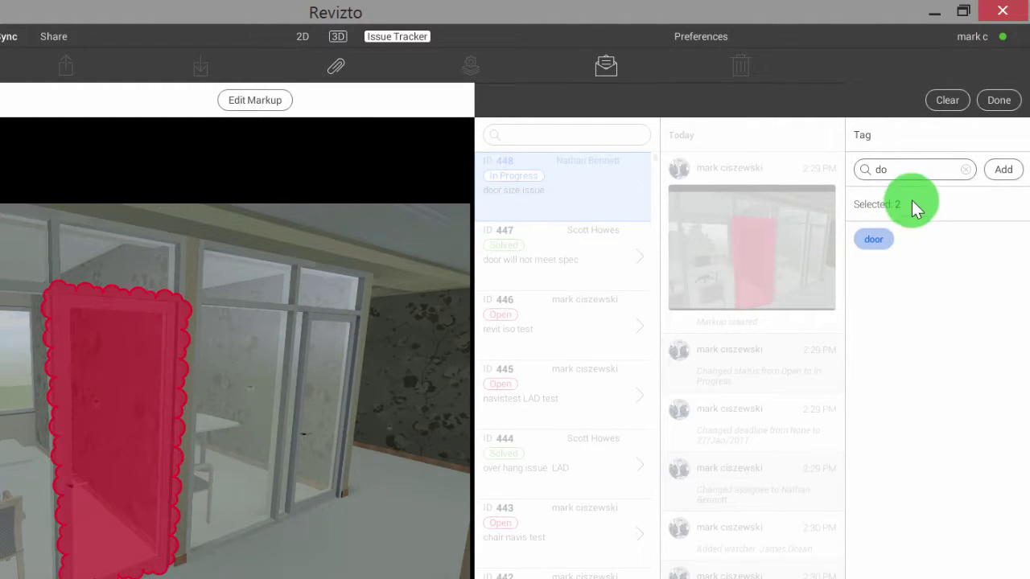
{"action": "left_click", "coordinate": [1000, 101]}
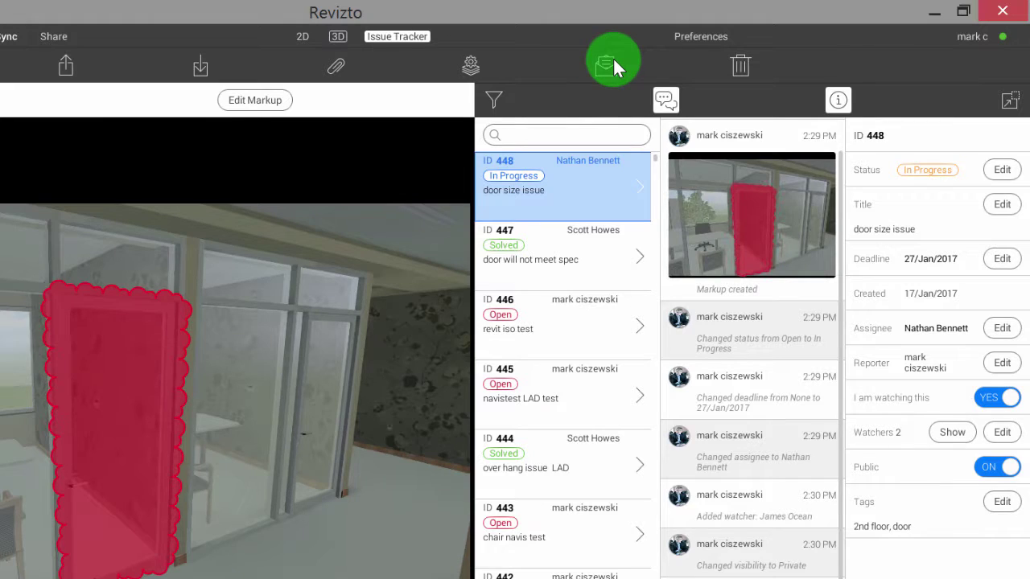
Hide the issue details and inspect the door issue's location in the 3D model before returning to its markup
{"action": "left_click", "coordinate": [836, 102]}
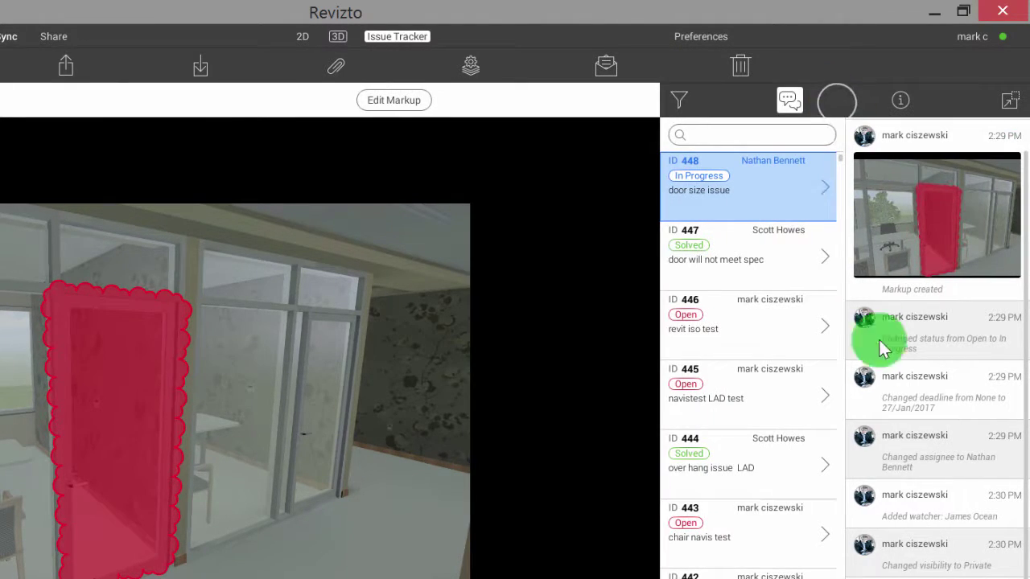
{"action": "left_click", "coordinate": [939, 253]}
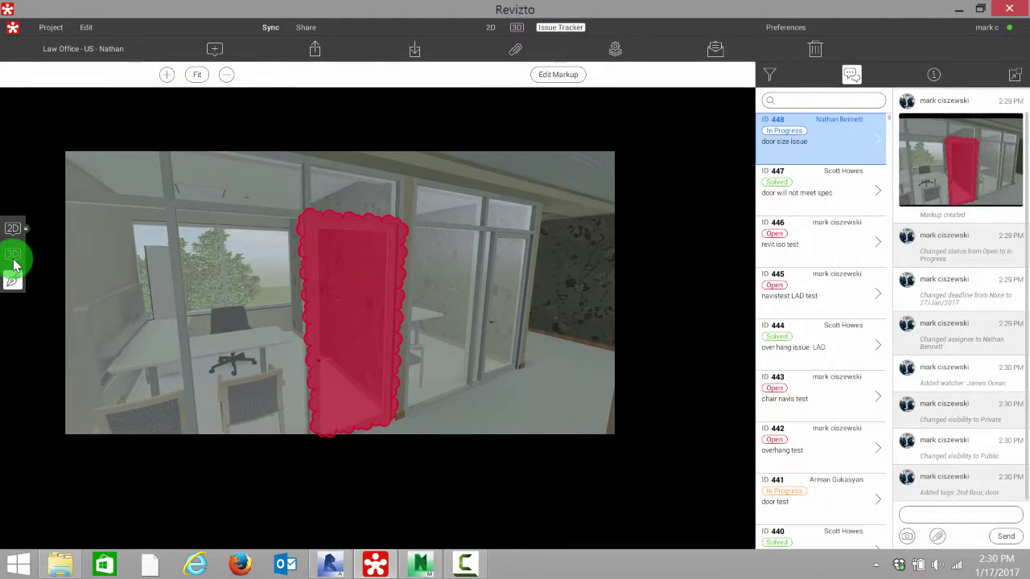
{"action": "left_click", "coordinate": [12, 257]}
{"action": "key", "text": "w"}
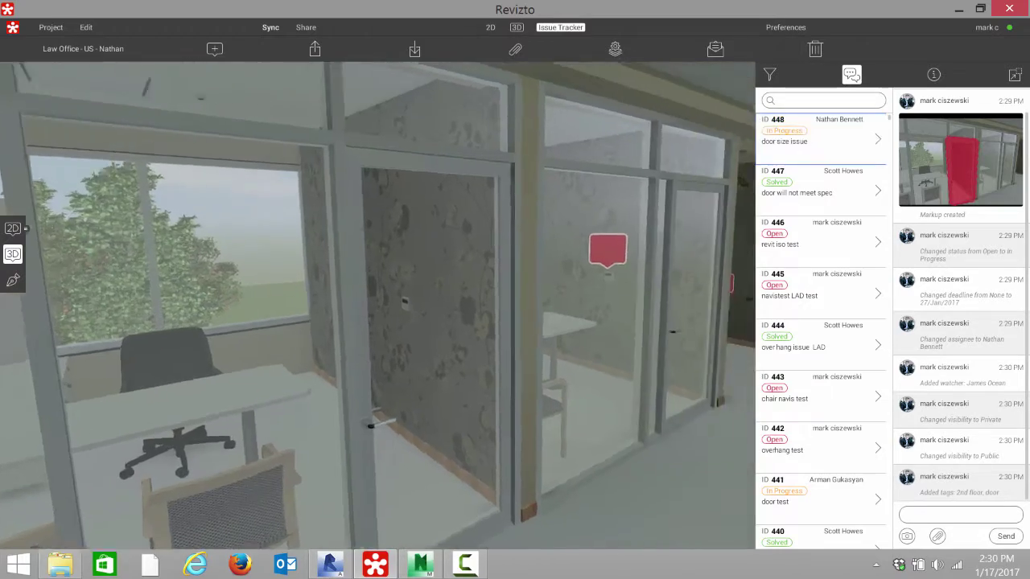
{"action": "key", "text": "s"}
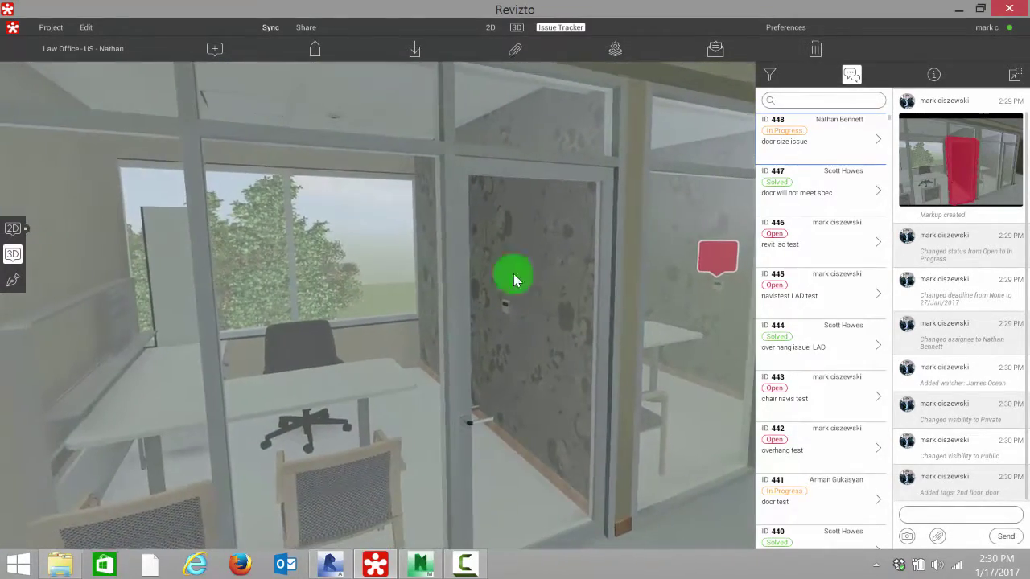
{"action": "left_click_drag", "start_coordinate": [506, 276], "coordinate": [80, 252]}
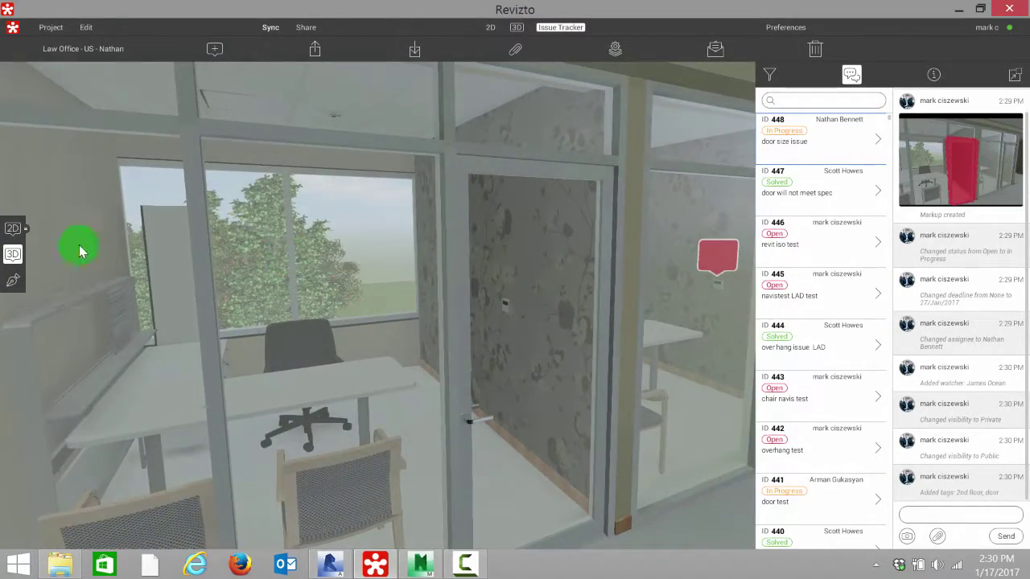
{"action": "left_click", "coordinate": [14, 277]}
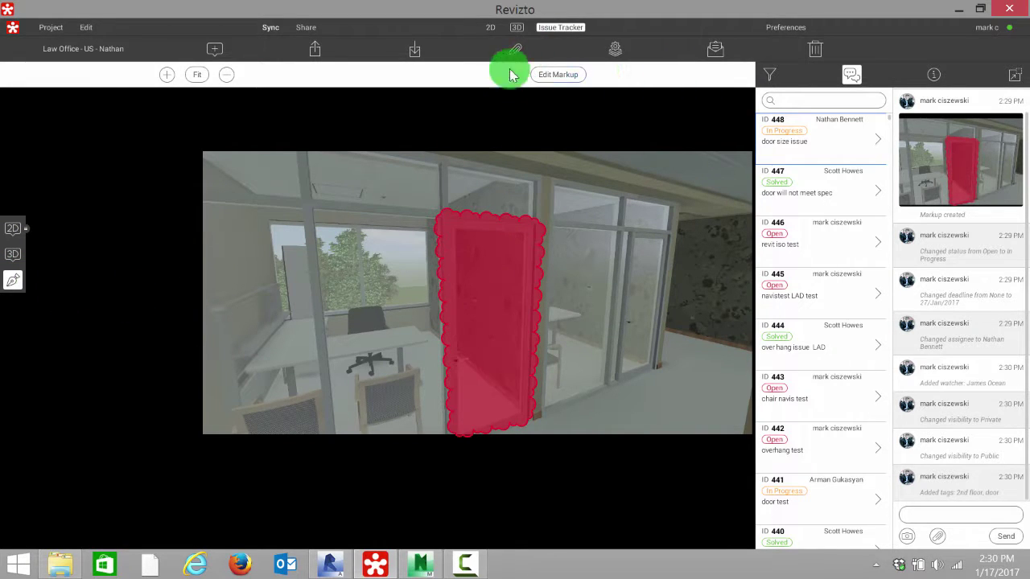
Edit the door issue's markup by adding a small ellipse above the office window, beside the glass partition's vertical frame
{"action": "left_click", "coordinate": [567, 74]}
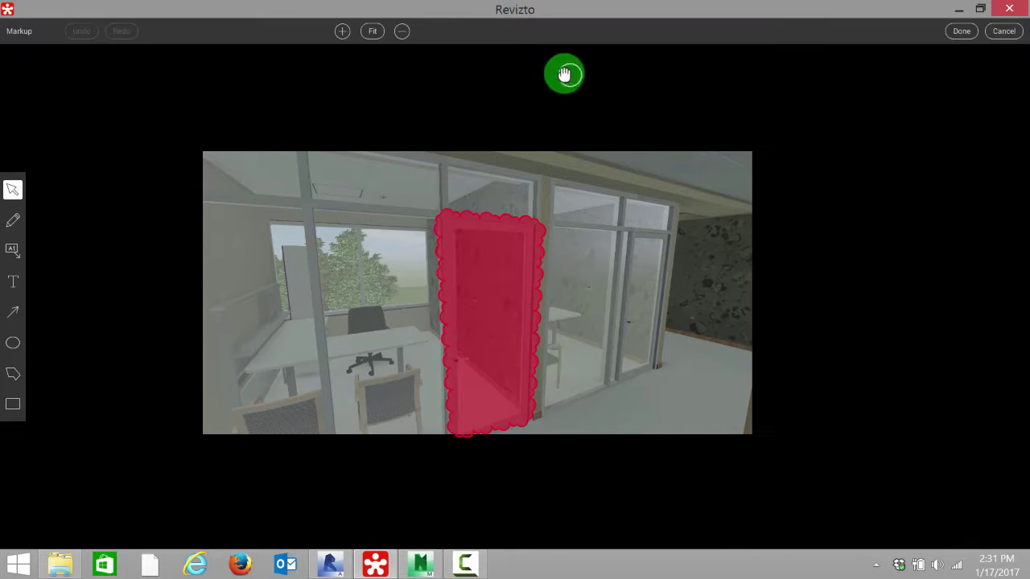
{"action": "left_click", "coordinate": [13, 342]}
{"action": "left_click_drag", "start_coordinate": [264, 182], "coordinate": [332, 232]}
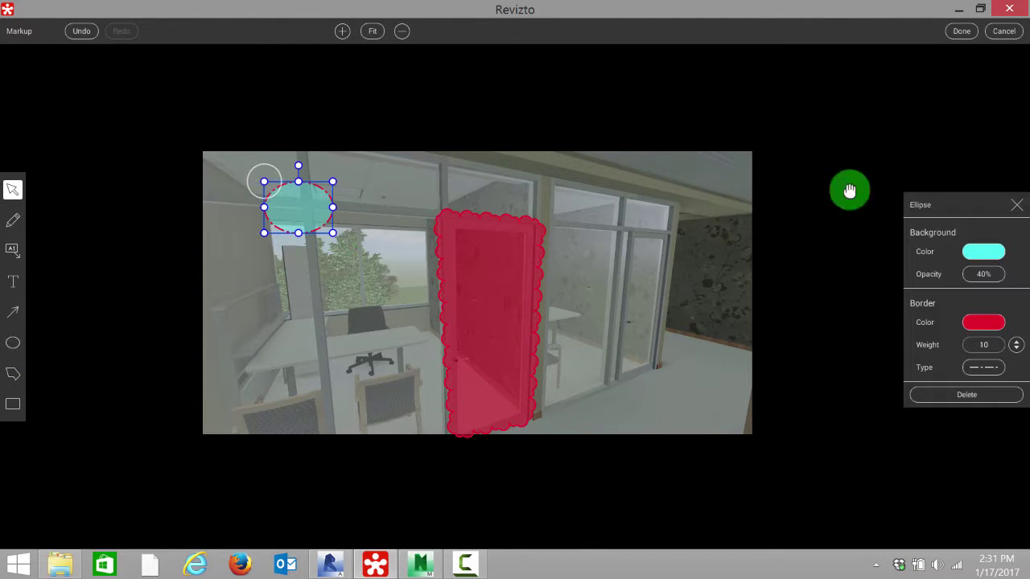
Save the edited markup and view the surrounding issues on the E202 - Level 2 Power Plan sheet
{"action": "left_click", "coordinate": [961, 30]}
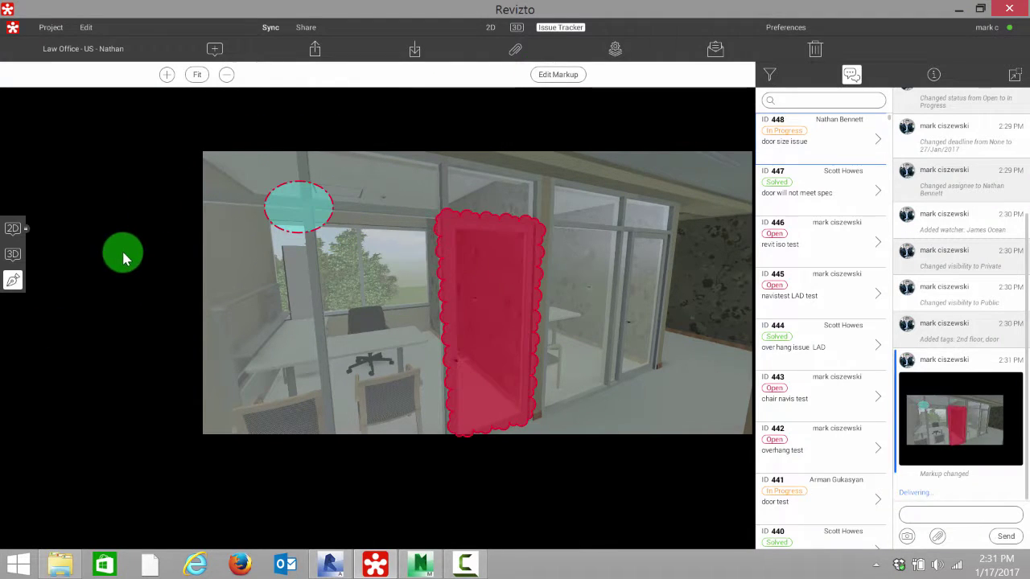
{"action": "scroll", "coordinate": [425, 338], "scroll_direction": "up", "scroll_amount": 2}
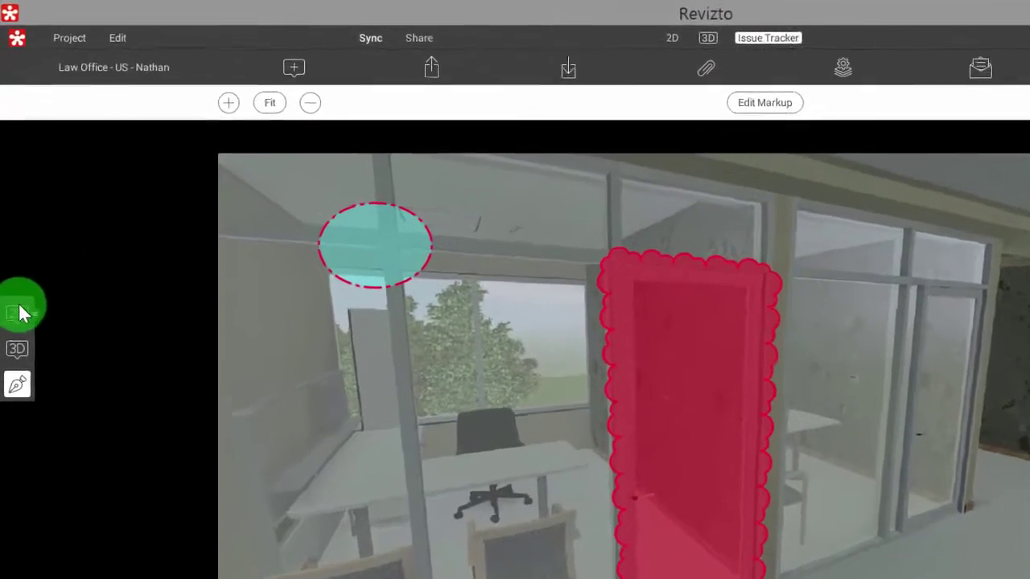
{"action": "left_click", "coordinate": [12, 229]}
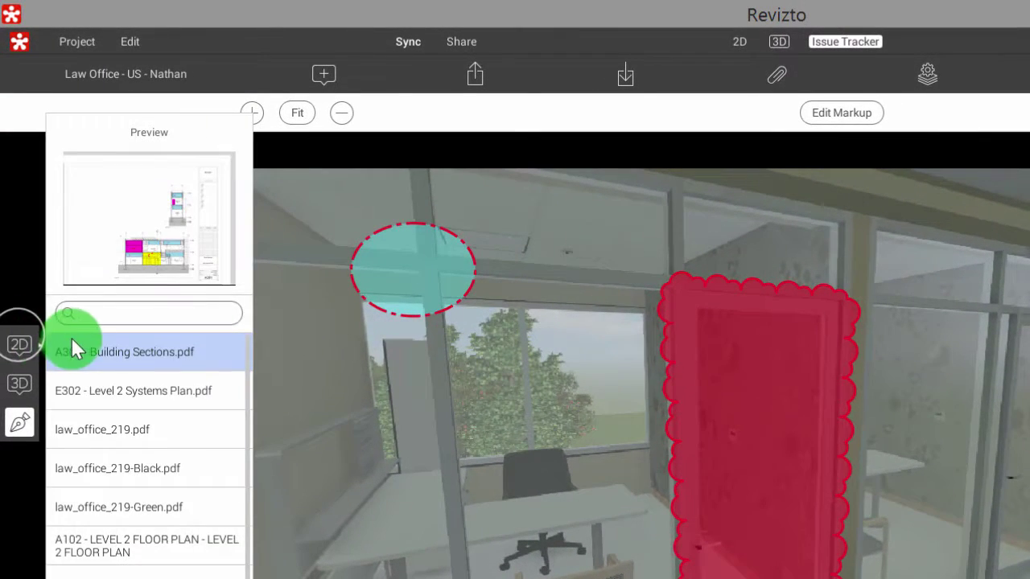
{"action": "scroll", "coordinate": [125, 398], "scroll_direction": "down", "scroll_amount": 5}
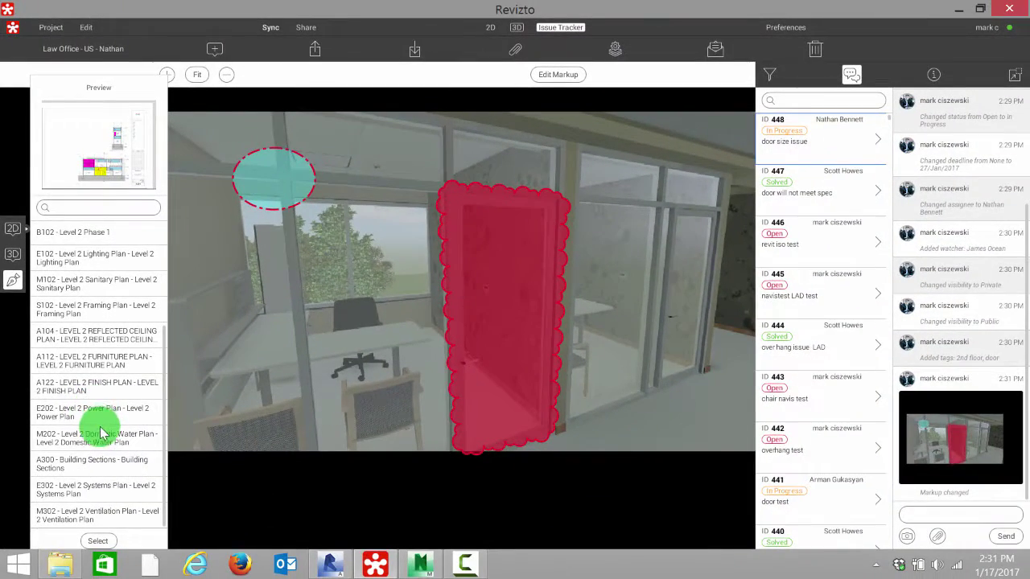
{"action": "double_click", "coordinate": [97, 412]}
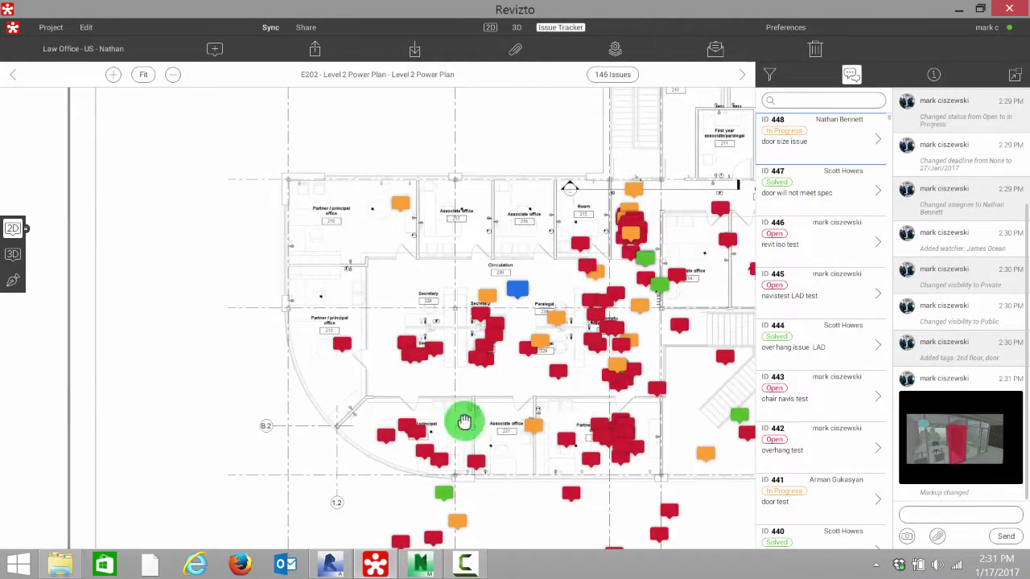
{"action": "scroll", "coordinate": [539, 311], "scroll_direction": "up", "scroll_amount": 3}
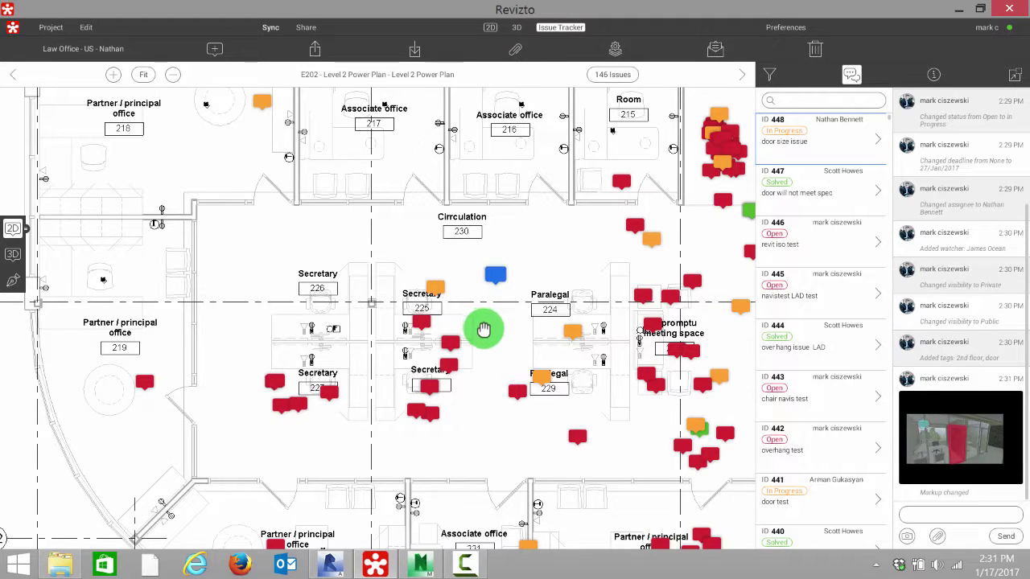
{"action": "left_click_drag", "start_coordinate": [596, 312], "coordinate": [439, 309]}
{"action": "scroll", "coordinate": [438, 309], "scroll_direction": "down", "scroll_amount": 5}
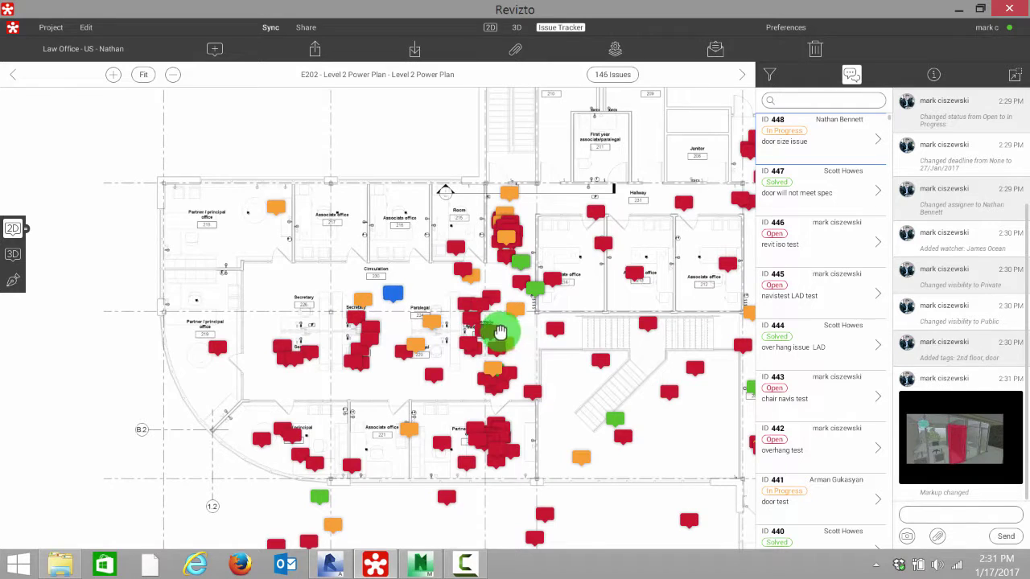
{"action": "left_click", "coordinate": [22, 236]}
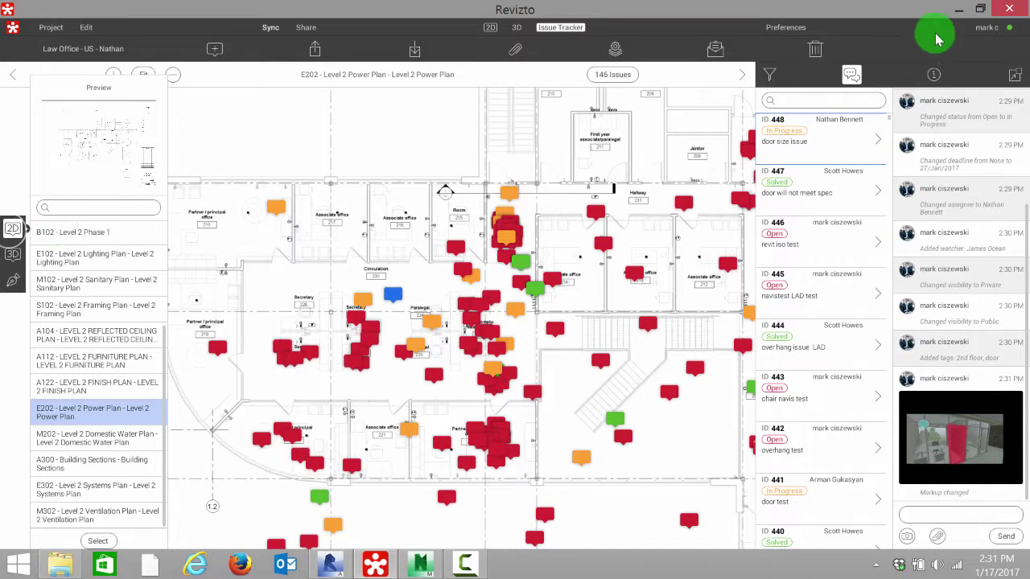
Switch to Revit, open the Revizto Issue Tracker and inspect the door size issue's location in the Revit model, closing that view when done
{"action": "left_click", "coordinate": [957, 16]}
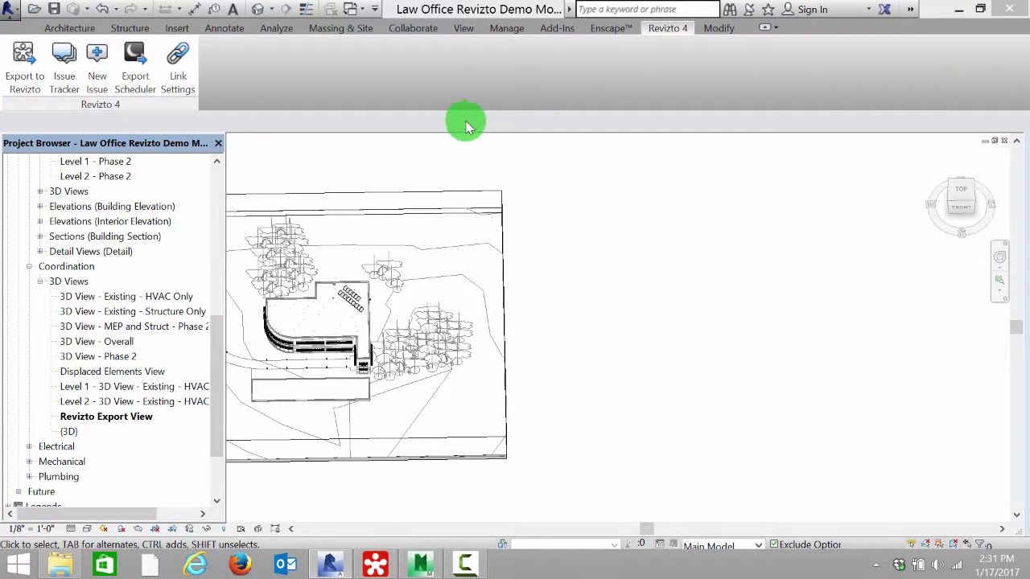
{"action": "left_click", "coordinate": [66, 56]}
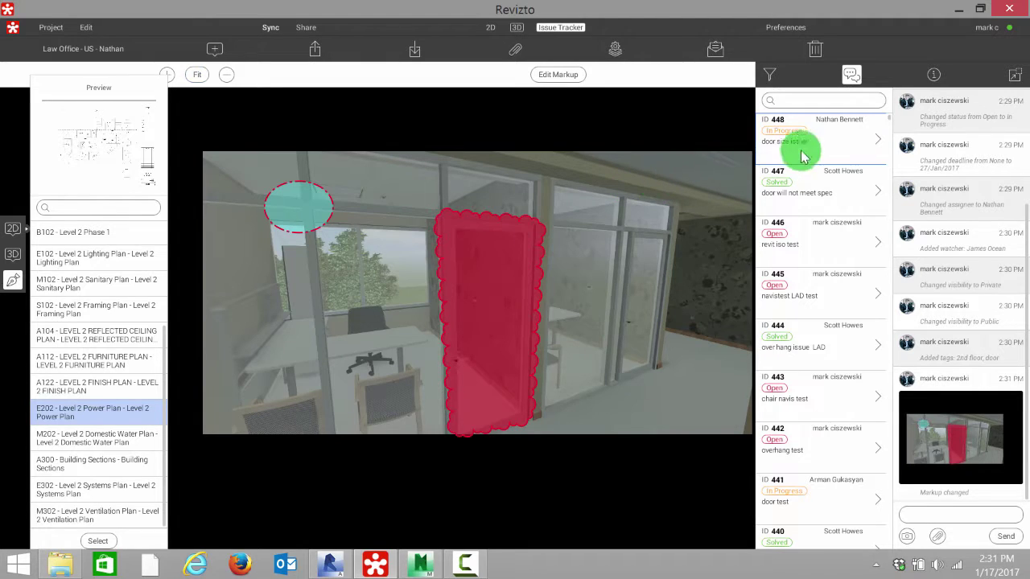
{"action": "left_click", "coordinate": [822, 150]}
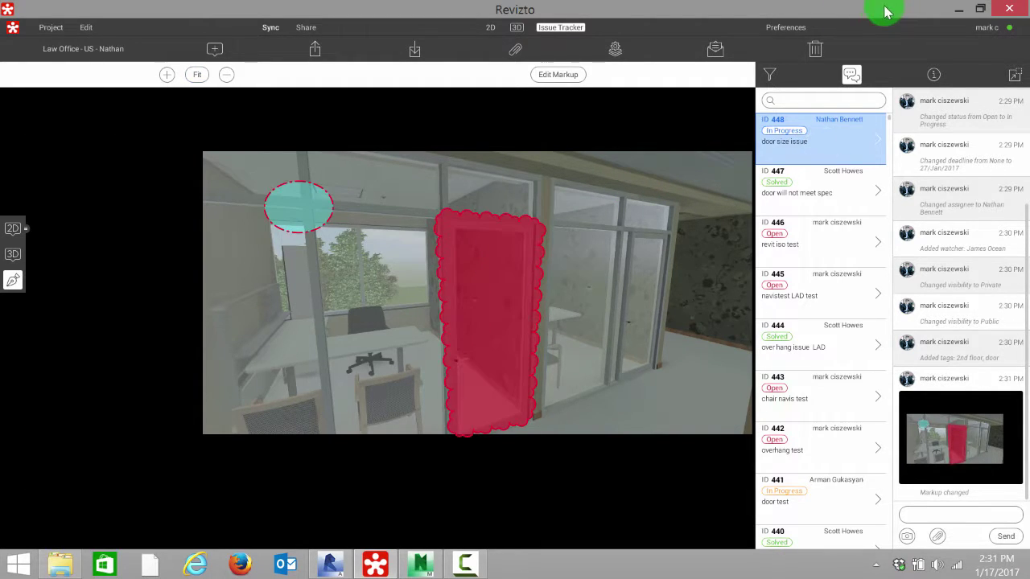
{"action": "left_click_drag", "start_coordinate": [885, 5], "coordinate": [253, 39]}
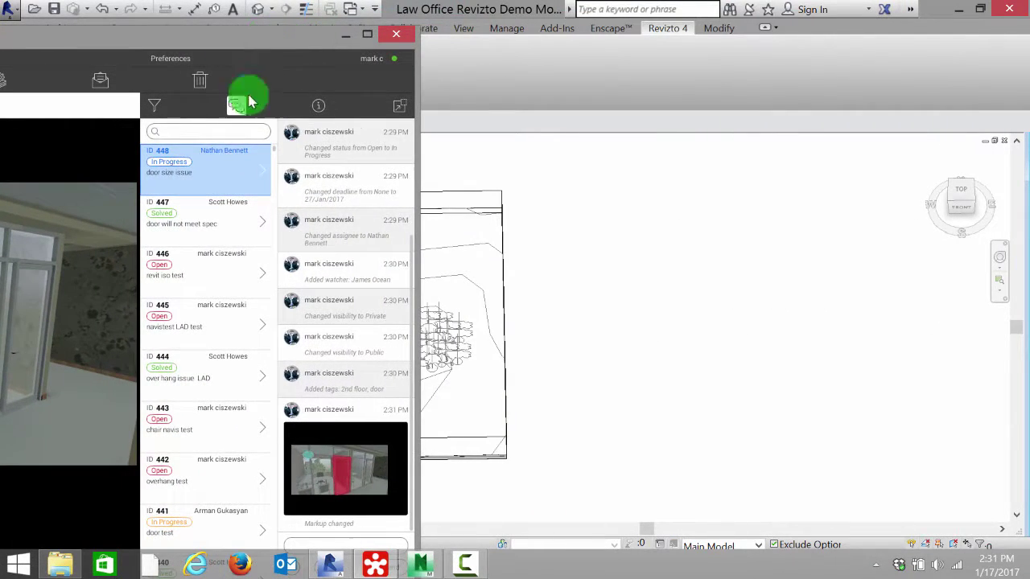
{"action": "left_click", "coordinate": [207, 172]}
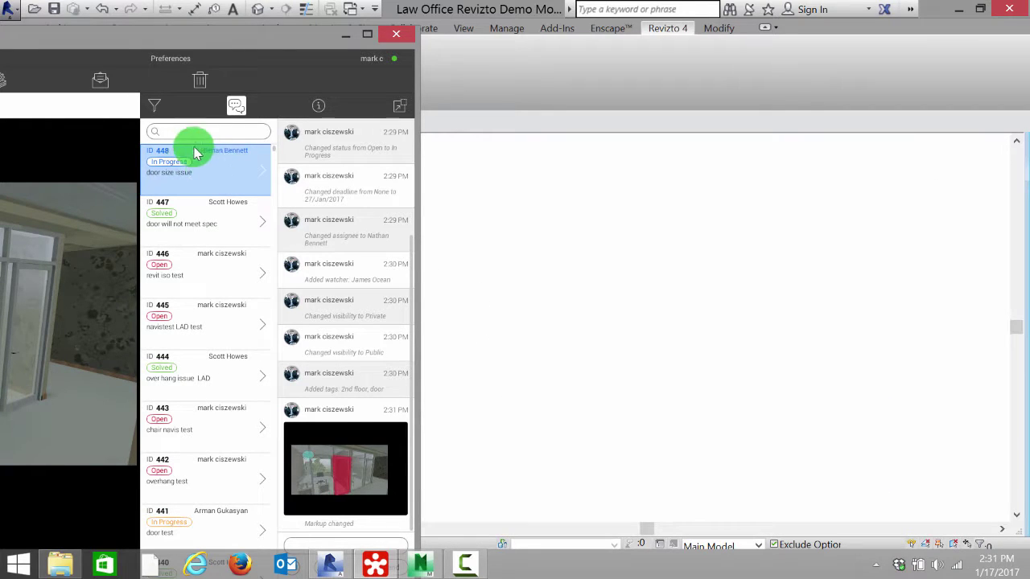
{"action": "left_click_drag", "start_coordinate": [271, 52], "coordinate": [72, 77]}
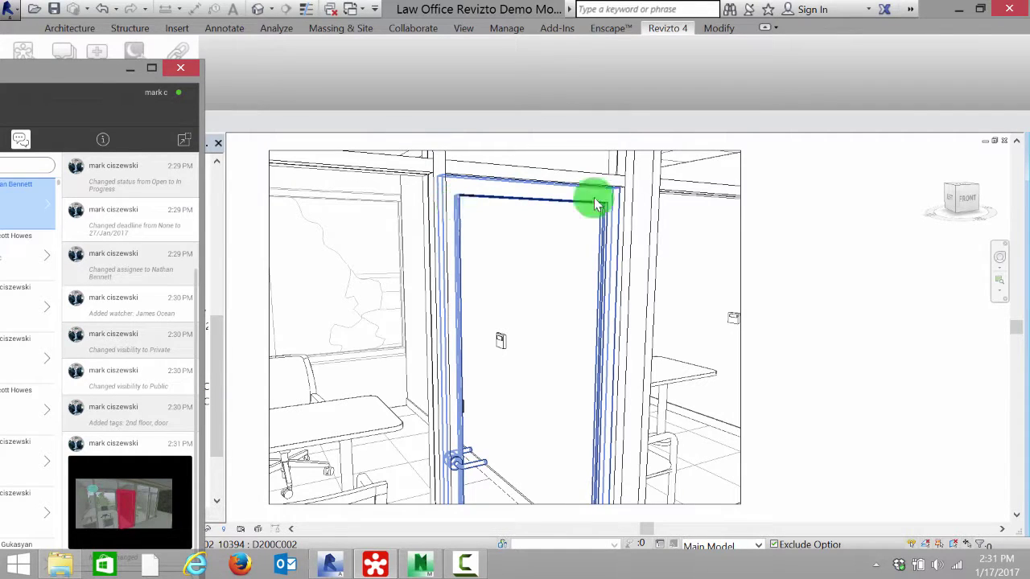
{"action": "left_click", "coordinate": [1005, 142]}
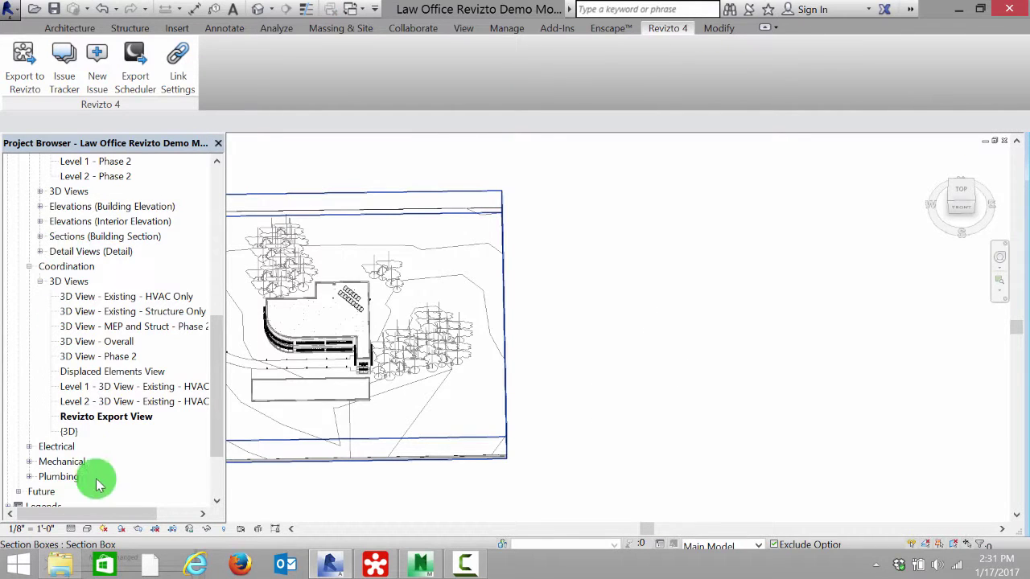
Reopen the Issue Tracker from Revit and inspect the "revit iso test" issue's location in the sectioned 3D view
{"action": "left_click_drag", "start_coordinate": [214, 383], "coordinate": [214, 398]}
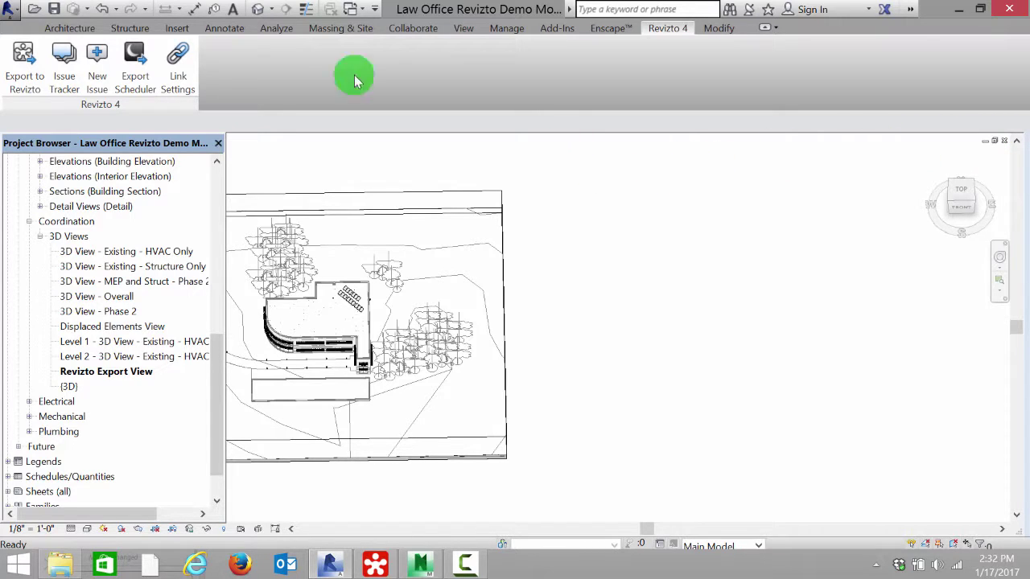
{"action": "left_click", "coordinate": [58, 53]}
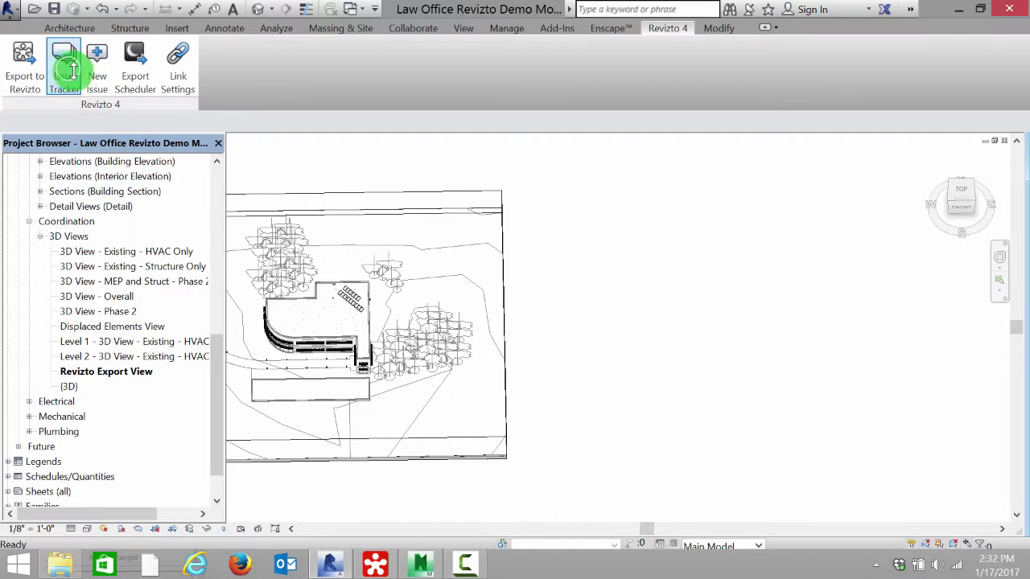
{"action": "left_click", "coordinate": [374, 563]}
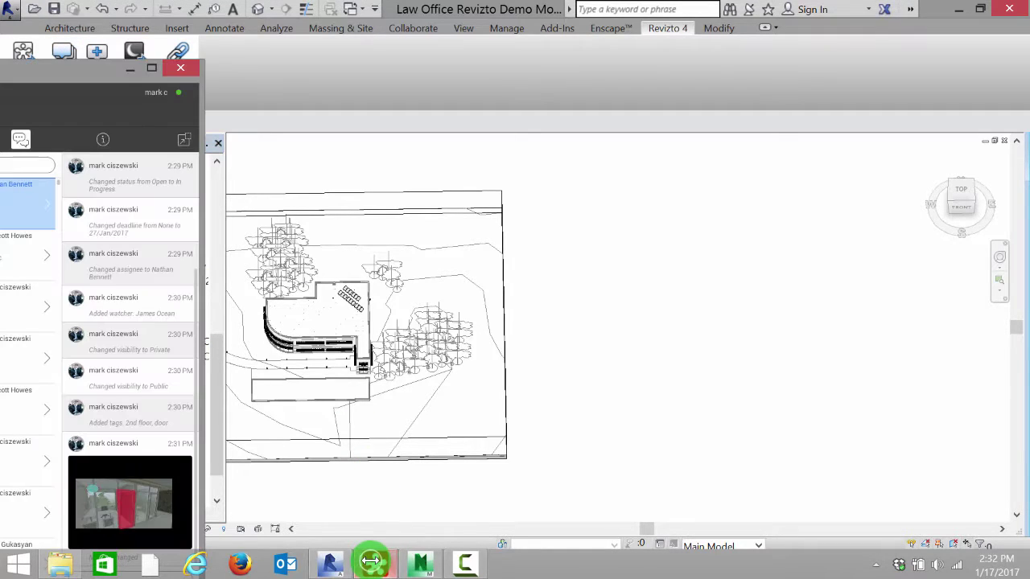
{"action": "left_click_drag", "start_coordinate": [96, 80], "coordinate": [323, 53]}
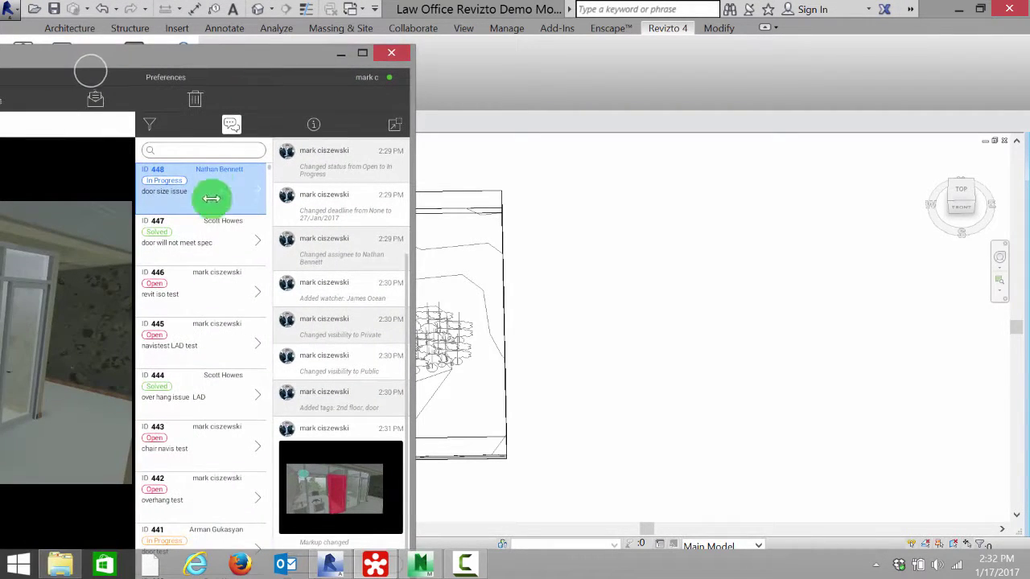
{"action": "left_click", "coordinate": [205, 243]}
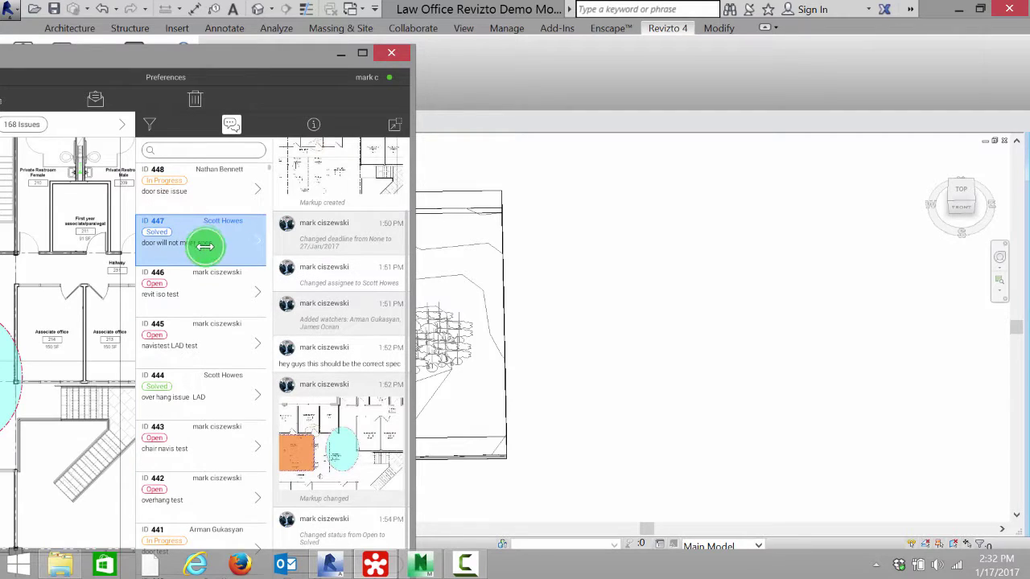
{"action": "left_click", "coordinate": [188, 294]}
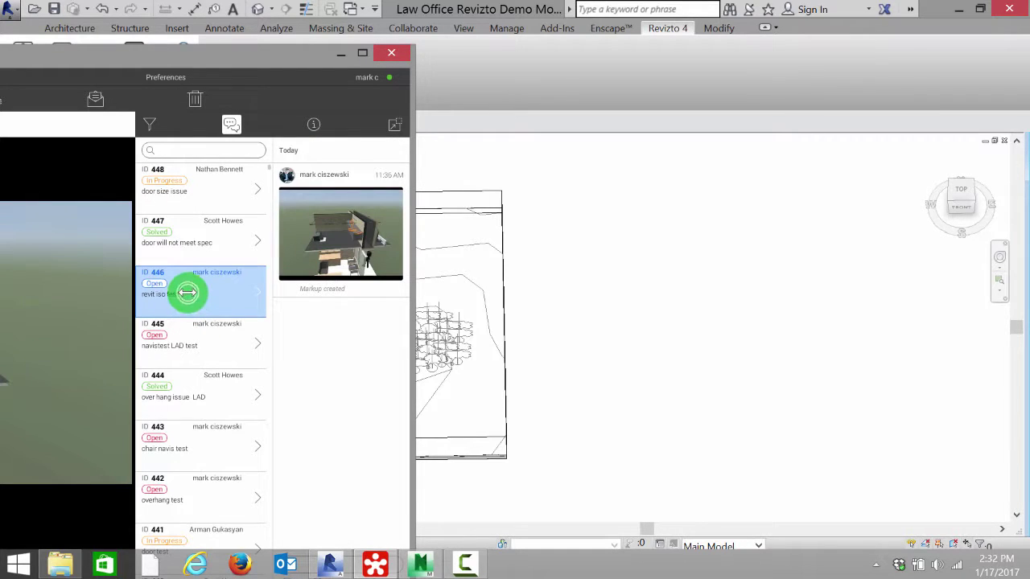
{"action": "mouse_move", "coordinate": [341, 53]}
{"action": "left_mouse_down"}
{"action": "mouse_move", "coordinate": [846, 211]}
{"action": "mouse_move", "coordinate": [961, 229]}
{"action": "mouse_move", "coordinate": [933, 228]}
{"action": "mouse_move", "coordinate": [957, 226]}
{"action": "mouse_move", "coordinate": [947, 207]}
{"action": "mouse_move", "coordinate": [965, 197]}
{"action": "mouse_move", "coordinate": [949, 201]}
{"action": "left_mouse_up"}
{"action": "left_click", "coordinate": [636, 305]}
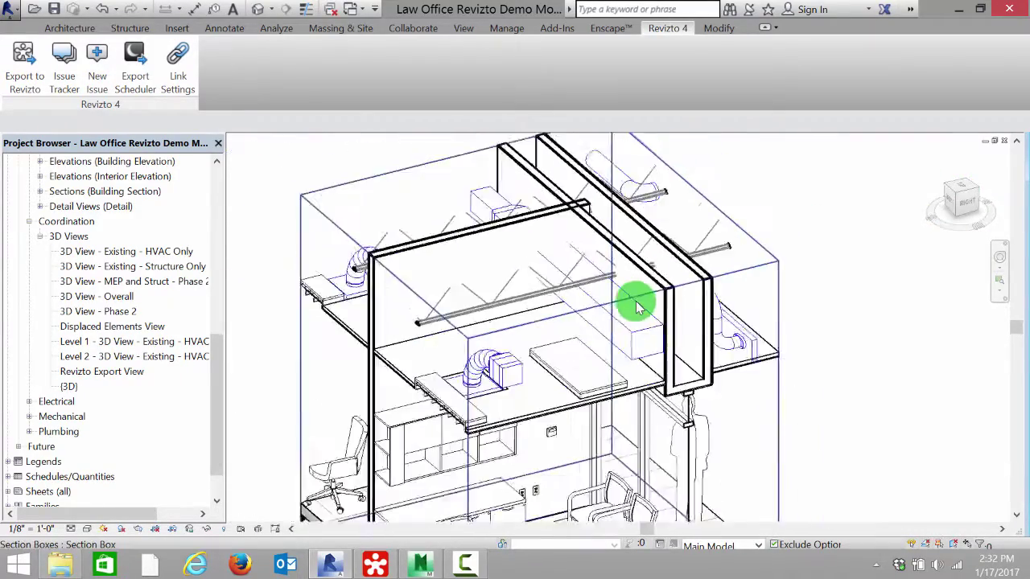
{"action": "scroll", "coordinate": [639, 309], "scroll_direction": "down", "scroll_amount": 3}
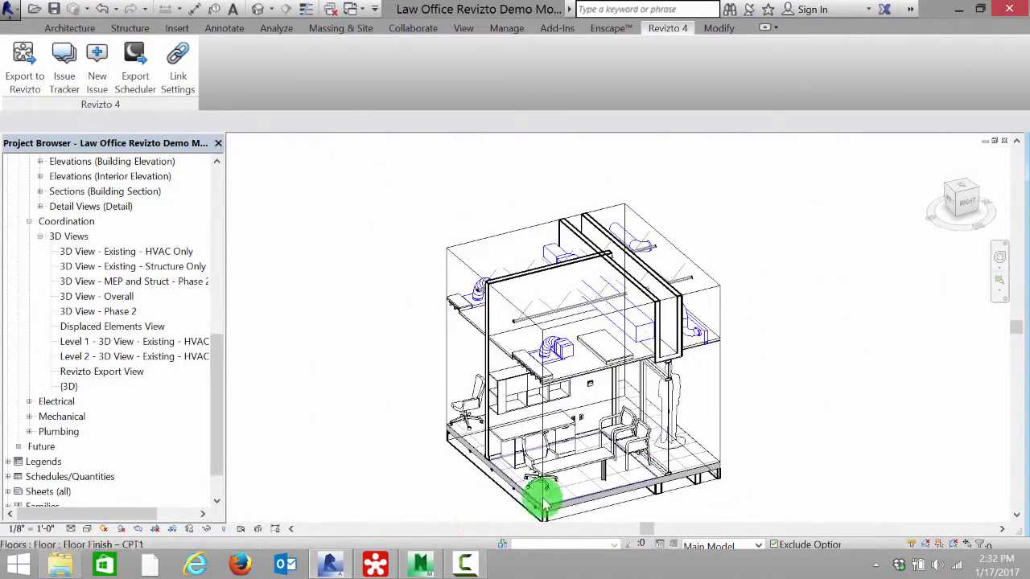
Switch to Navisworks, open the Revizto Issue Tracker and view the door size issue's location in the Navisworks model
{"action": "left_click", "coordinate": [420, 565]}
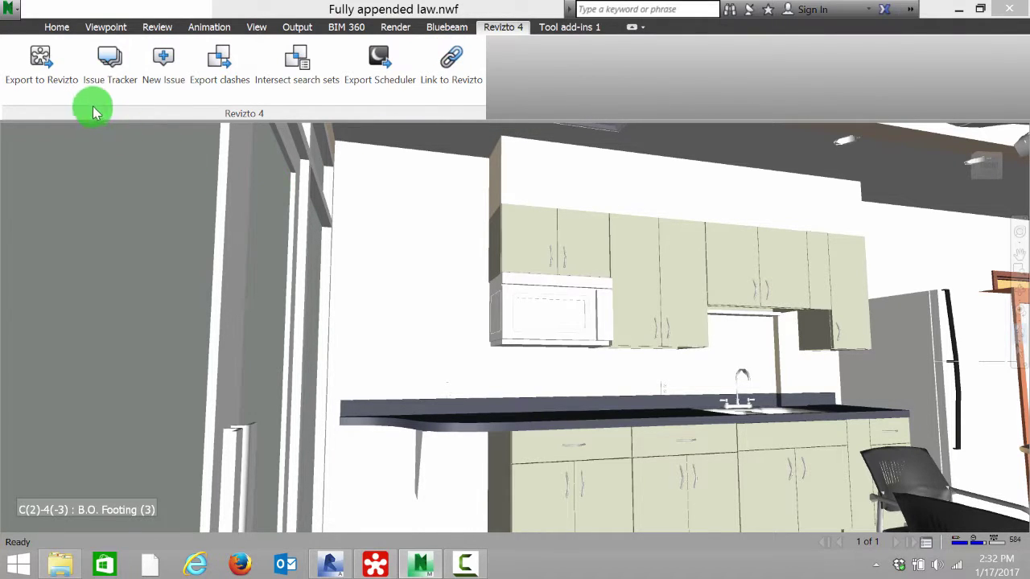
{"action": "left_click", "coordinate": [112, 68]}
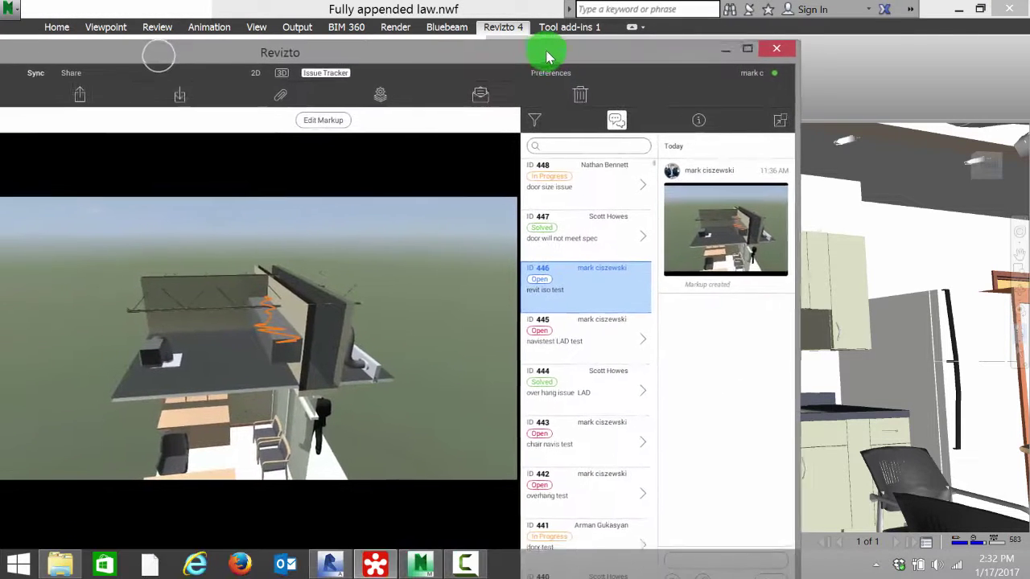
{"action": "left_click", "coordinate": [594, 186]}
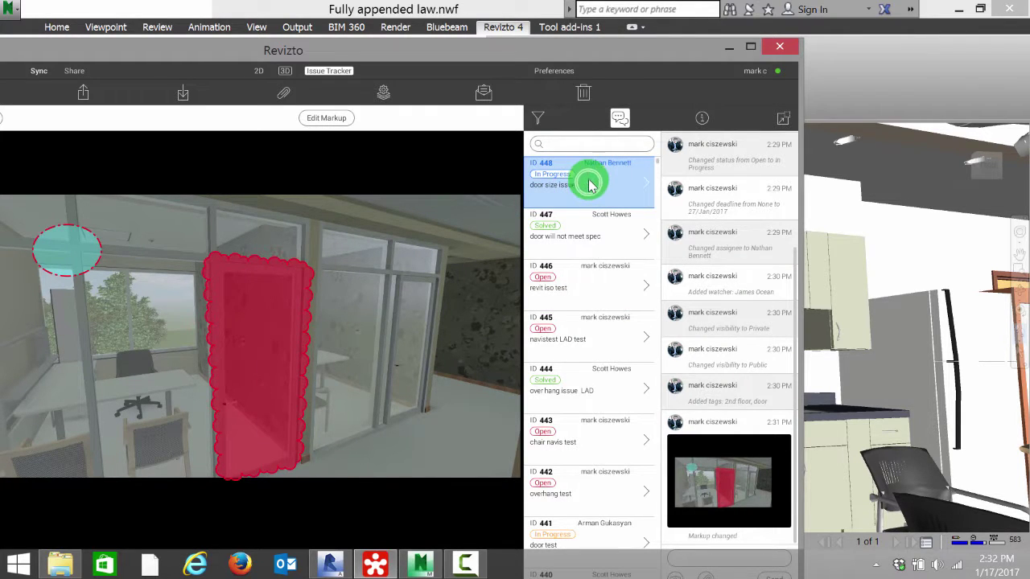
{"action": "left_click_drag", "start_coordinate": [639, 50], "coordinate": [108, 85]}
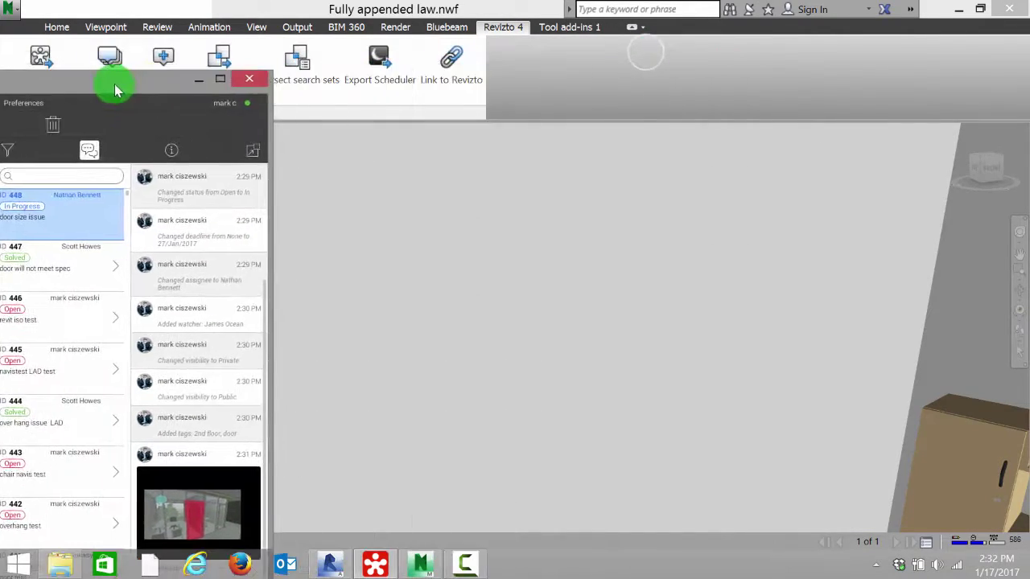
{"action": "left_click", "coordinate": [201, 83]}
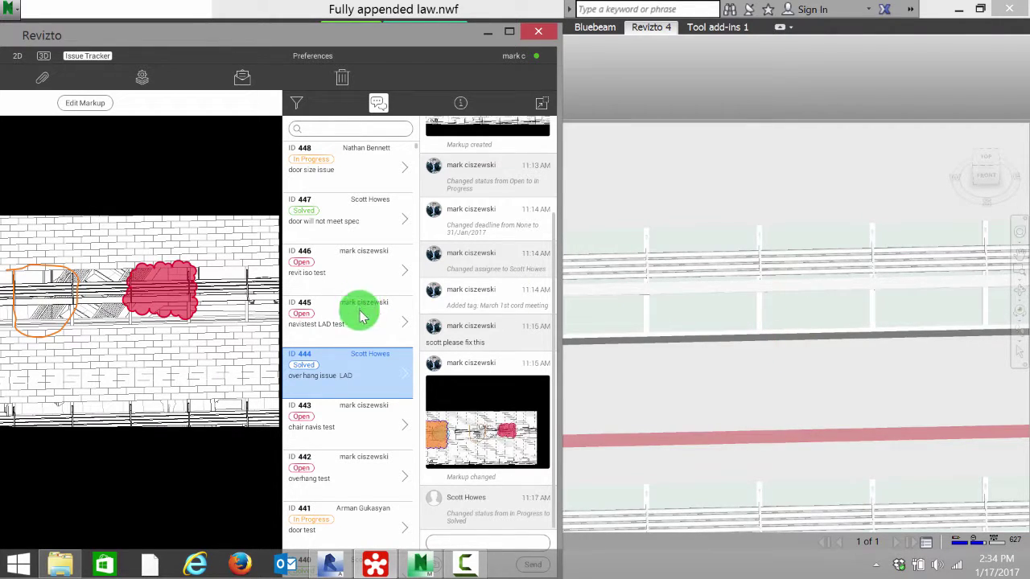
Show the "navistest LAD test" issue's viewpoint in the Navisworks model and move the issue tracker window clear of it
{"action": "left_click", "coordinate": [326, 313]}
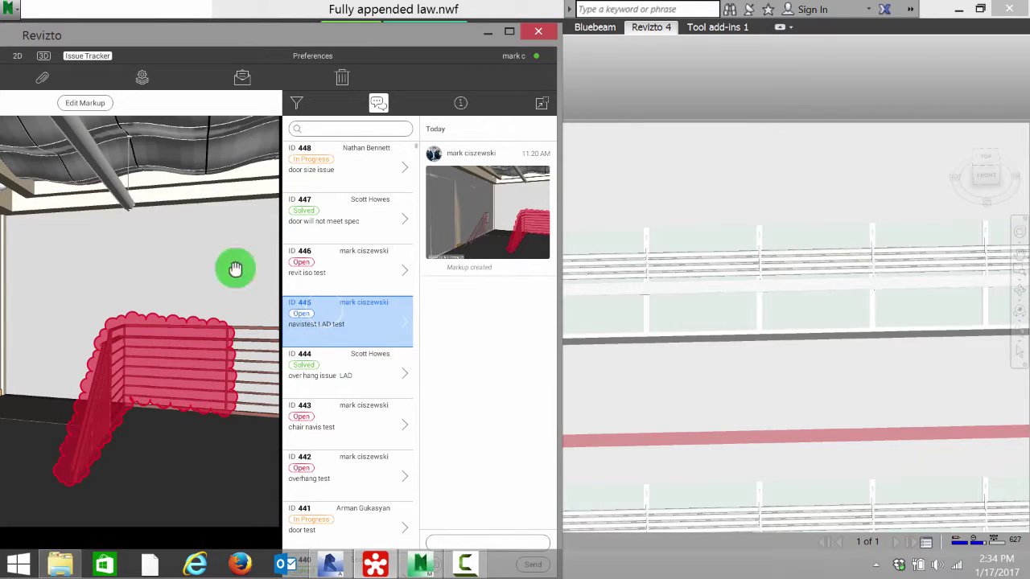
{"action": "left_click_drag", "start_coordinate": [197, 38], "coordinate": [262, 51]}
{"action": "left_click", "coordinate": [400, 330]}
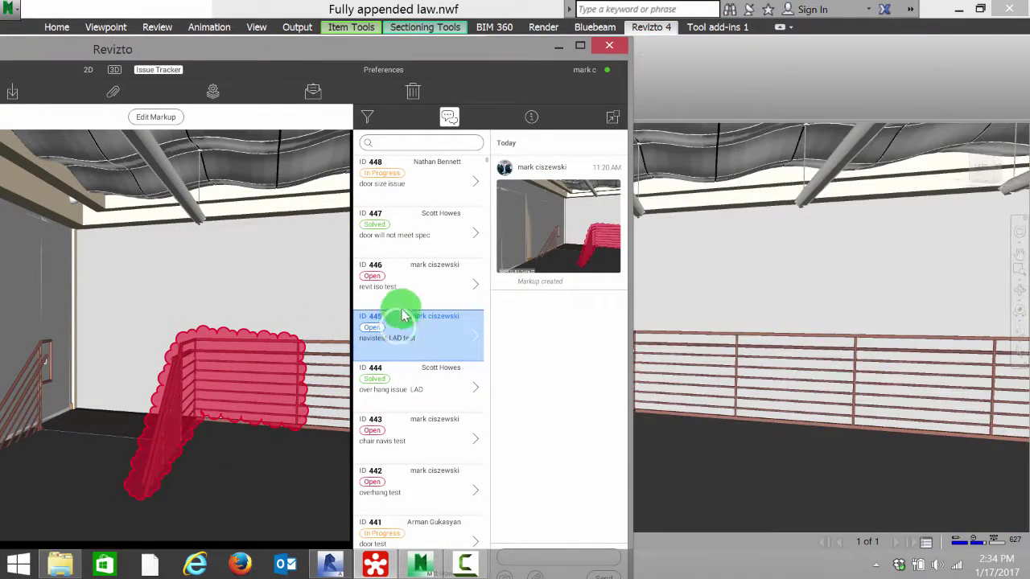
{"action": "left_click_drag", "start_coordinate": [511, 58], "coordinate": [293, 119]}
Walk through the Navisworks model around the railings at the issue's location
{"action": "left_click", "coordinate": [119, 27]}
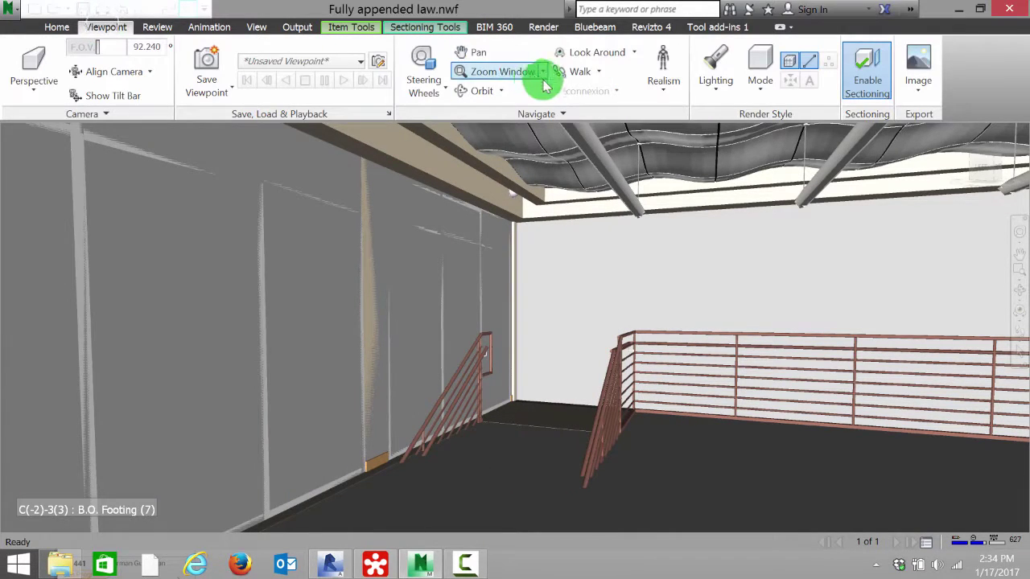
{"action": "left_click", "coordinate": [567, 72]}
{"action": "left_click_drag", "start_coordinate": [588, 409], "coordinate": [752, 368]}
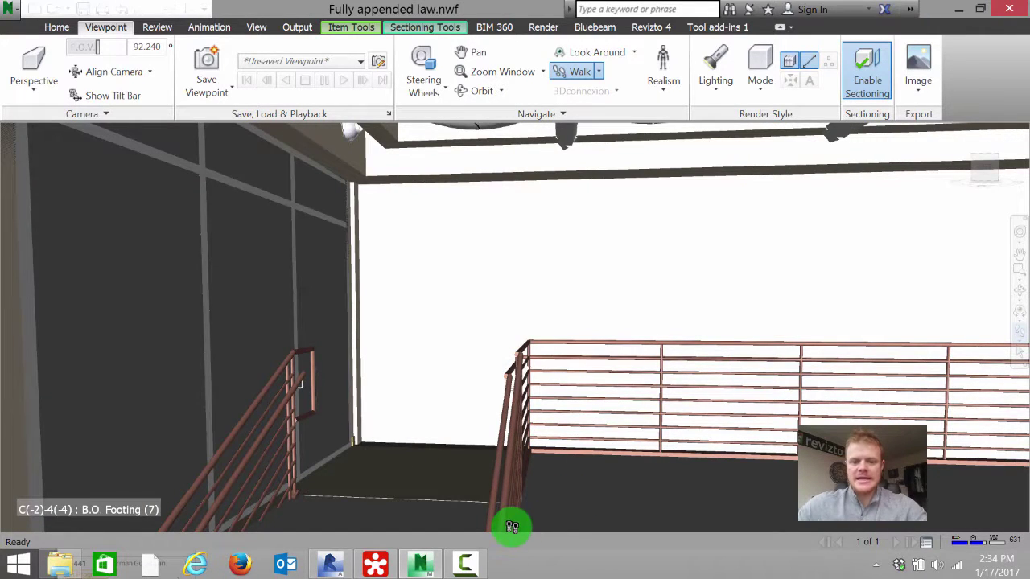